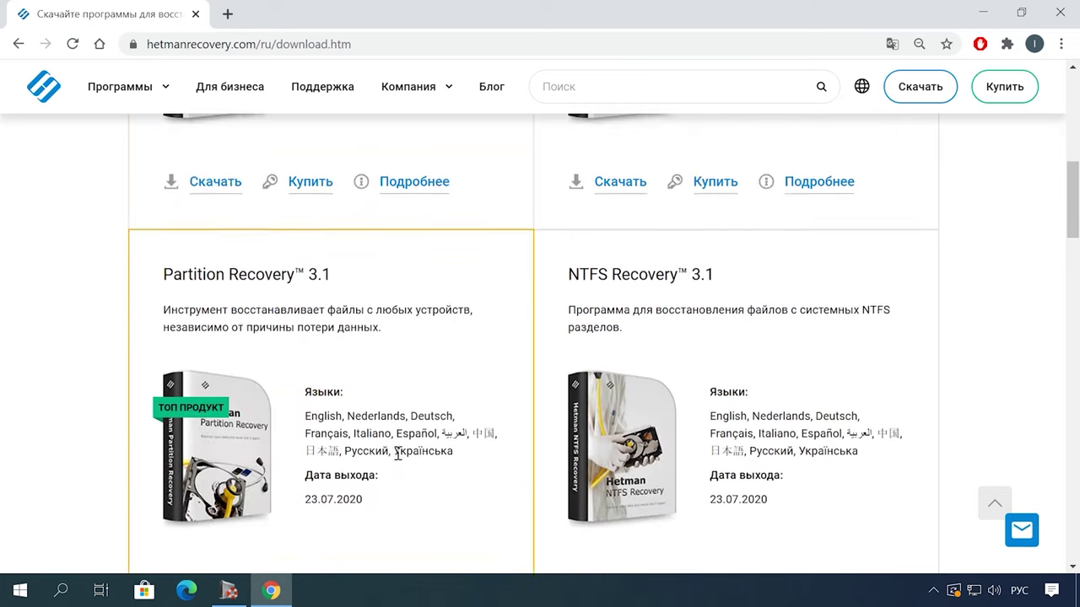
- Open the Hetman Partition Recovery 3.1 download page and download the installer distribution (Дистрибутив)
left_click(217, 511)
scroll(672, 386, "down", 1)
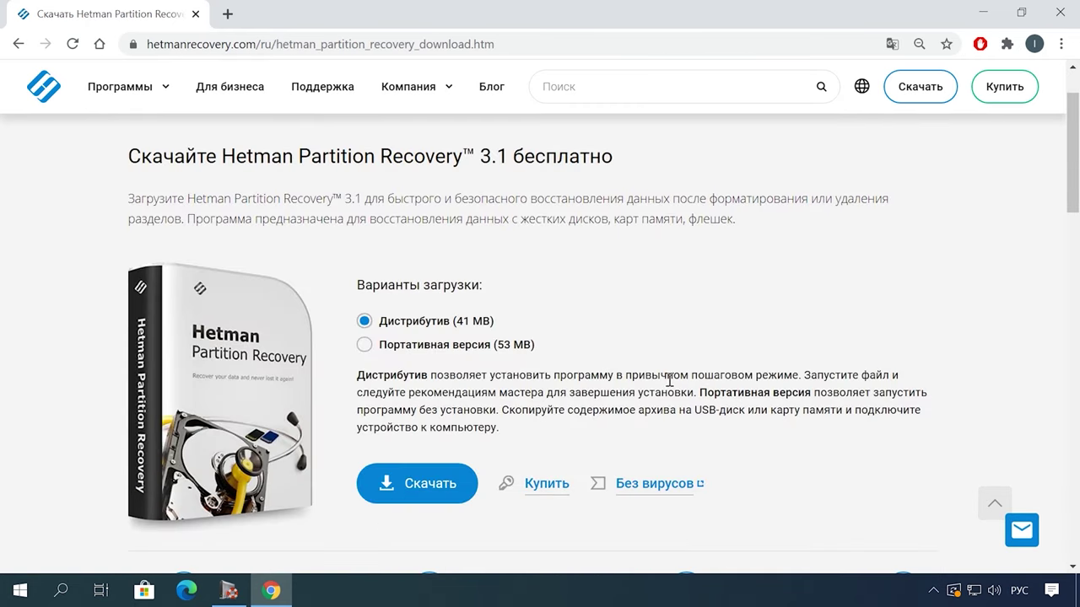
left_click(414, 482)
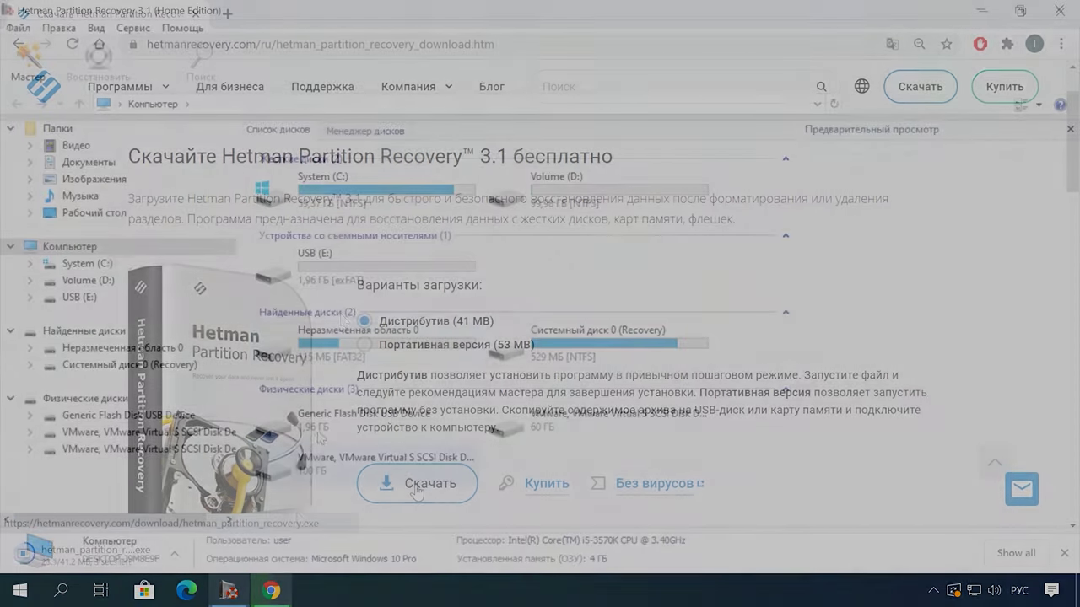
- Scan the USB (E:) drive for deleted files in Hetman Partition Recovery and open its Video folder
left_click(375, 282)
left_click(83, 302)
left_click(695, 485)
left_click(699, 484)
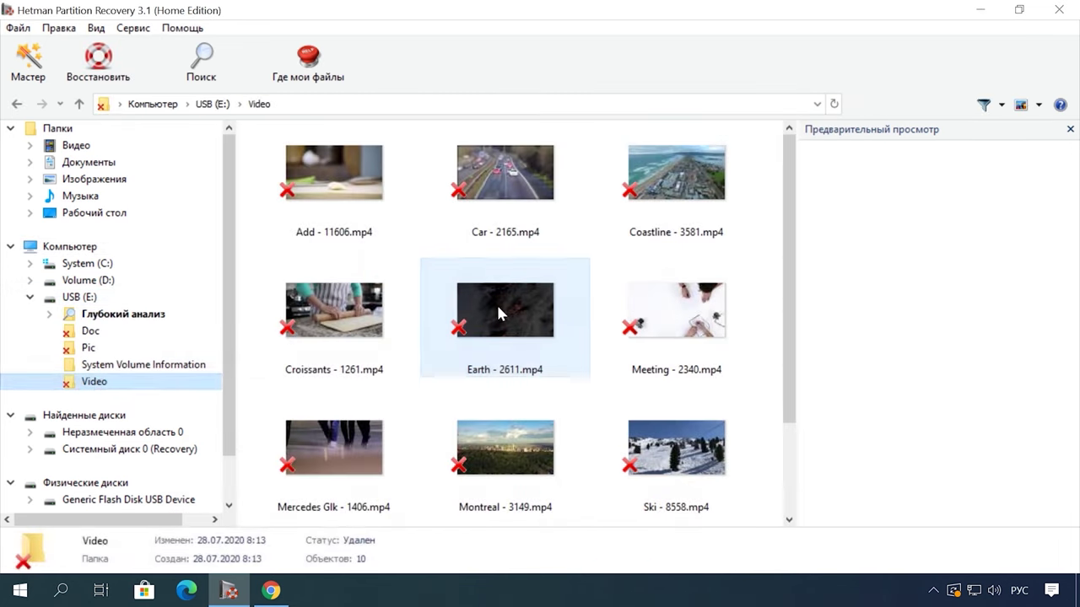
- Preview the deleted video Earth - 2611.mp4 and start recovering it
left_click(497, 302)
left_click(834, 516)
left_click(882, 495)
left_click(926, 496)
left_click(834, 515)
right_click(514, 292)
left_click(622, 318)
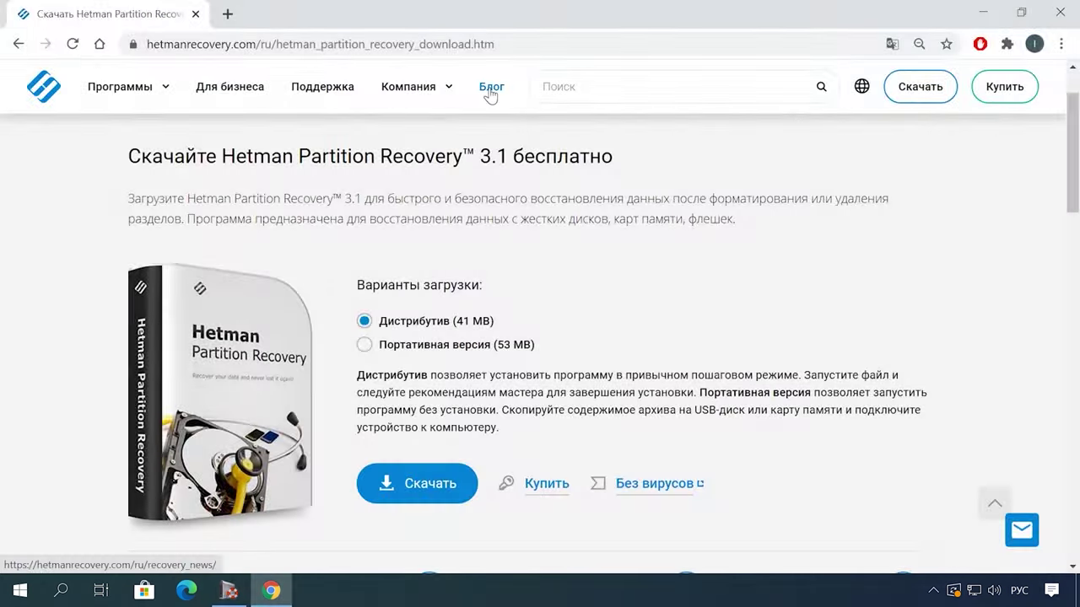
- Browse the Hetman blog in the browser and read the article on fixing Microsoft Word document printing problems
left_click(490, 90)
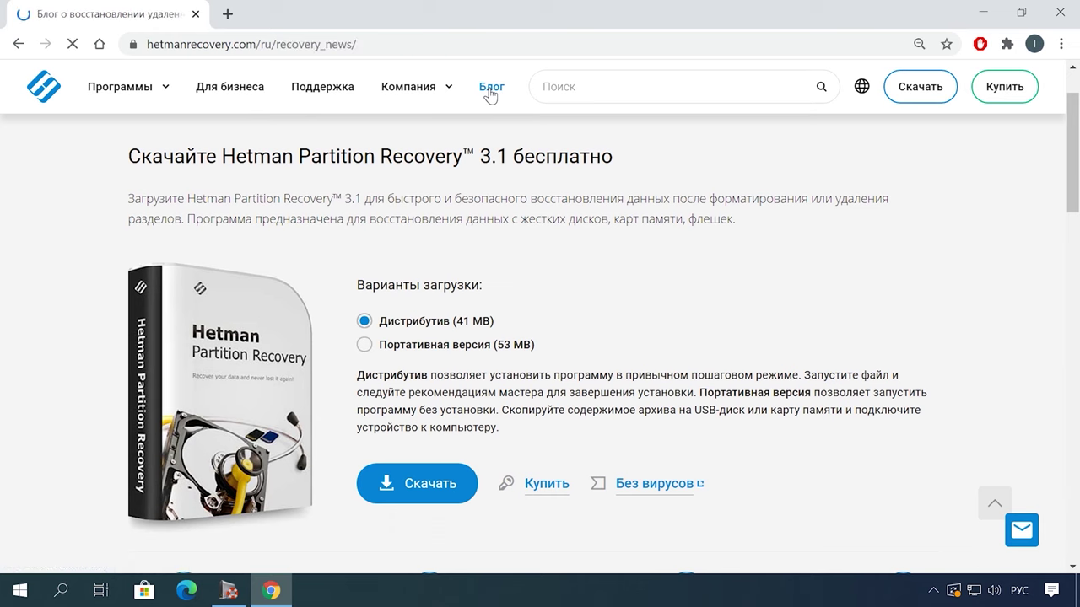
scroll(667, 270, "down", 10)
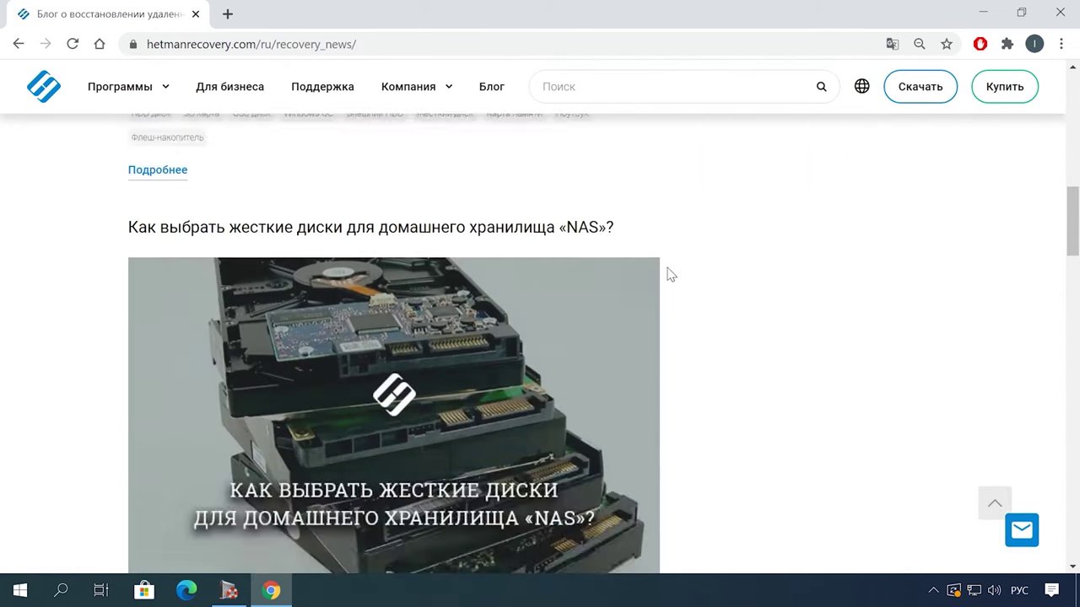
scroll(667, 275, "down", 20)
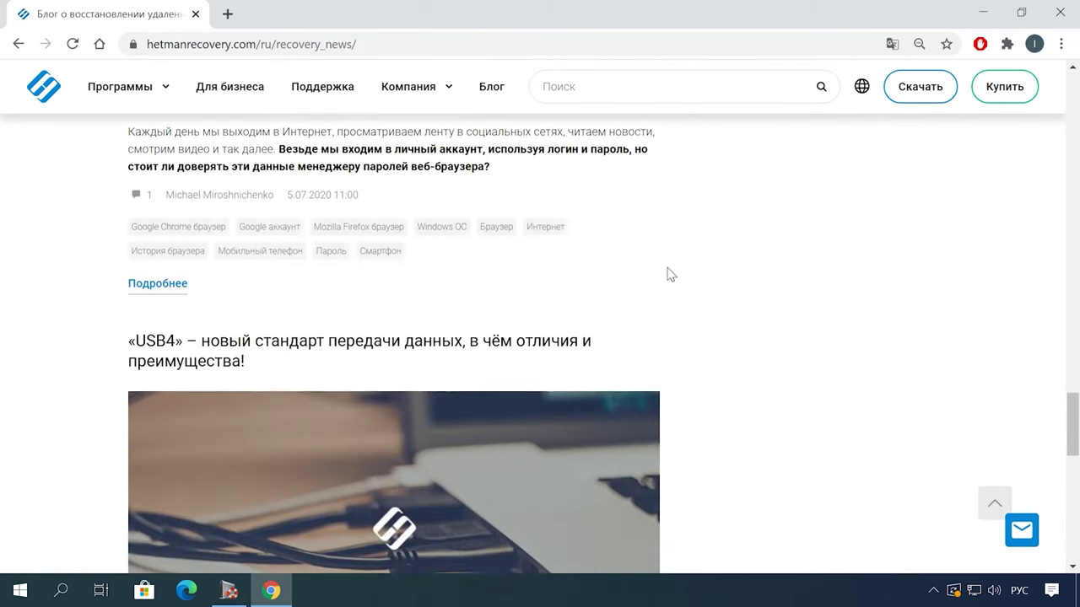
scroll(669, 275, "down", 8)
left_click(373, 465)
scroll(692, 355, "down", 5)
scroll(557, 207, "up", 1)
left_click(557, 207)
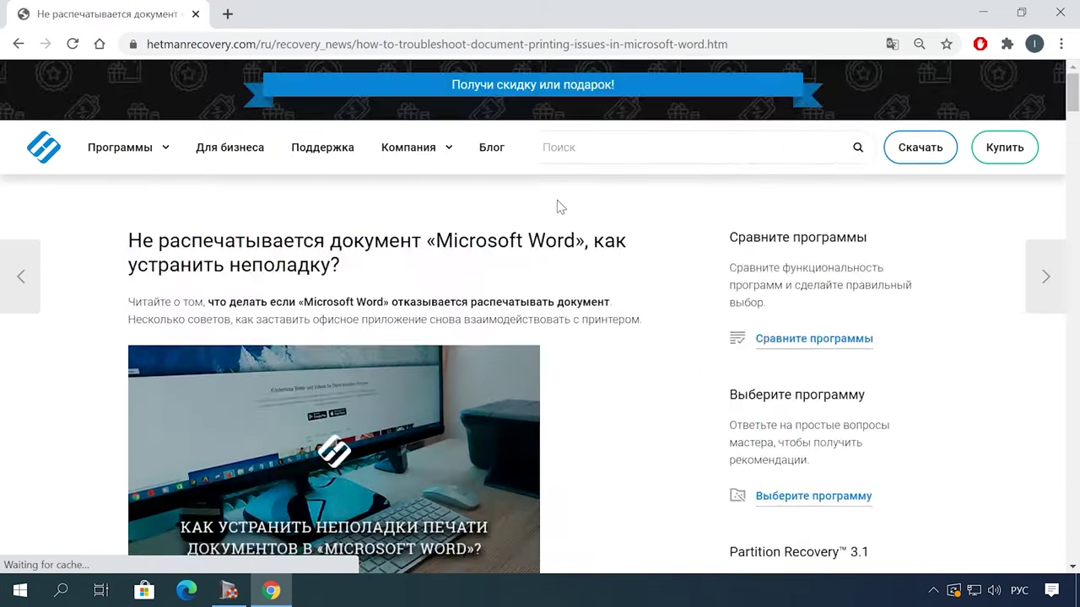
scroll(622, 355, "down", 20)
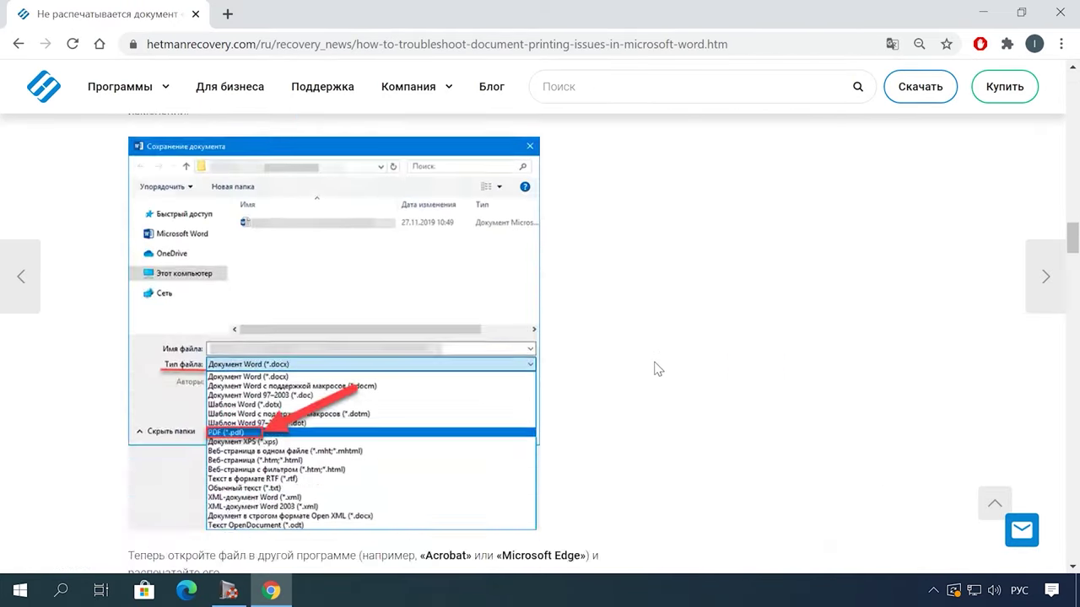
scroll(658, 370, "down", 10)
- Open the site's support message form and enter "Привет" as the message
left_click(1019, 532)
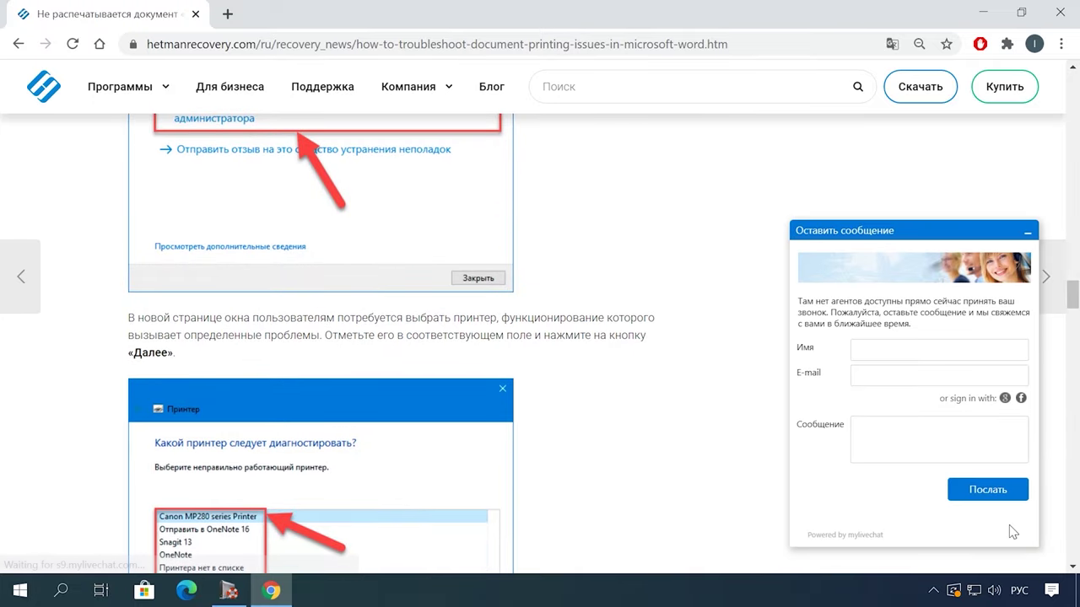
left_click(889, 437)
type("Привет")
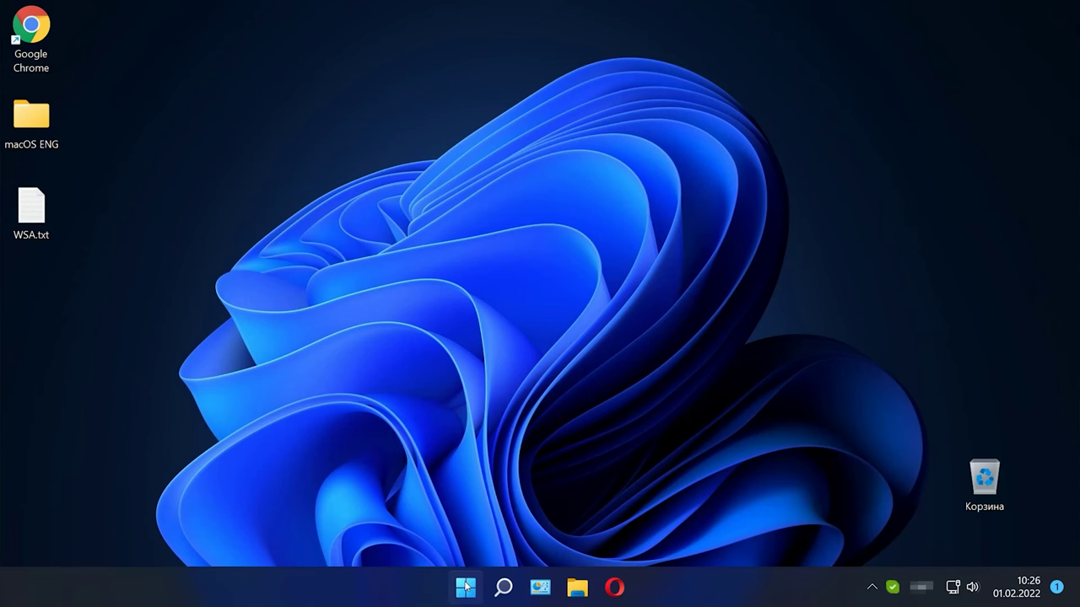
- Search Windows for "пане" and open the Control Panel (Панель управления)
left_click(465, 591)
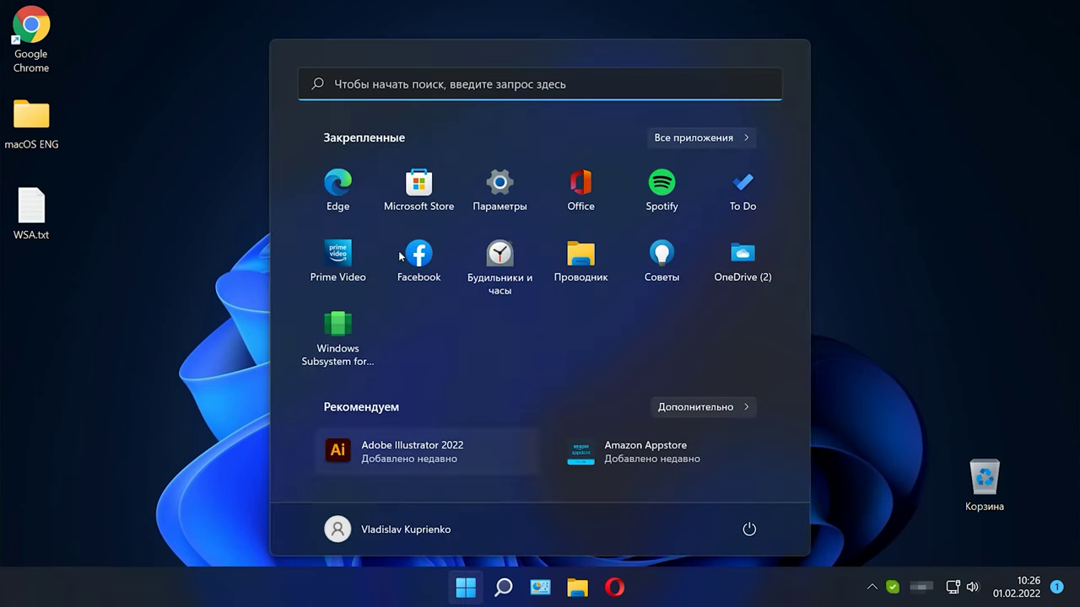
type("пане")
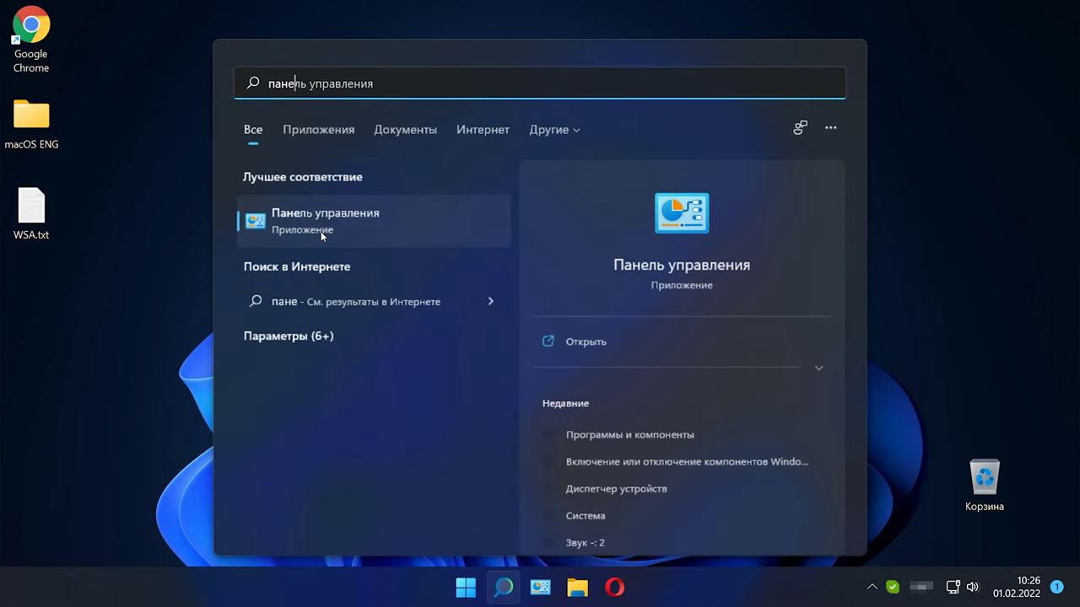
left_click(318, 225)
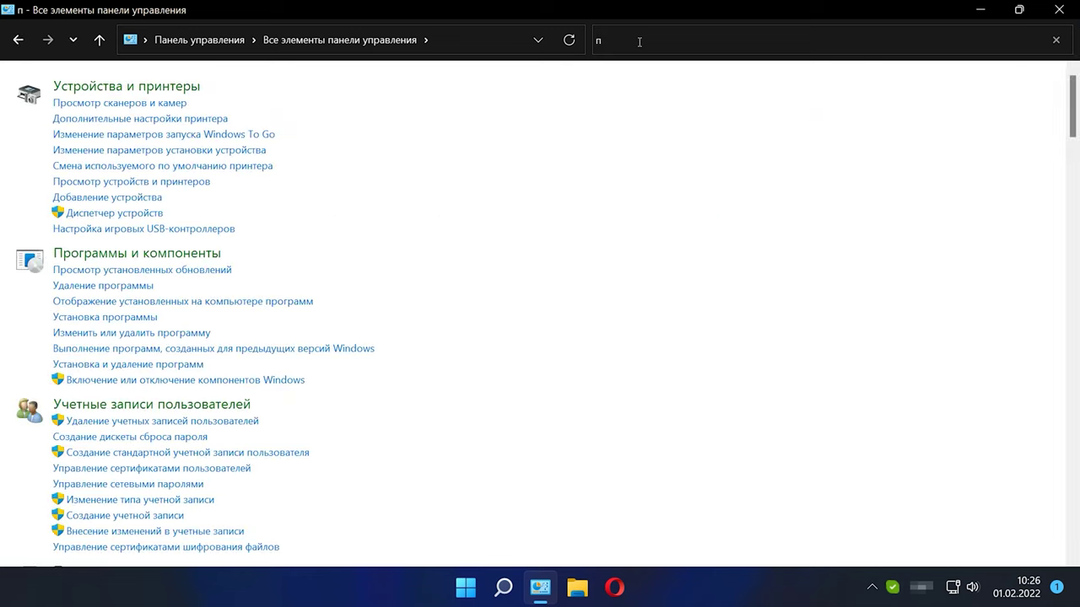
- Search the Control Panel for "програ", open the Windows features window and maximize it
left_click(640, 41)
type("програ")
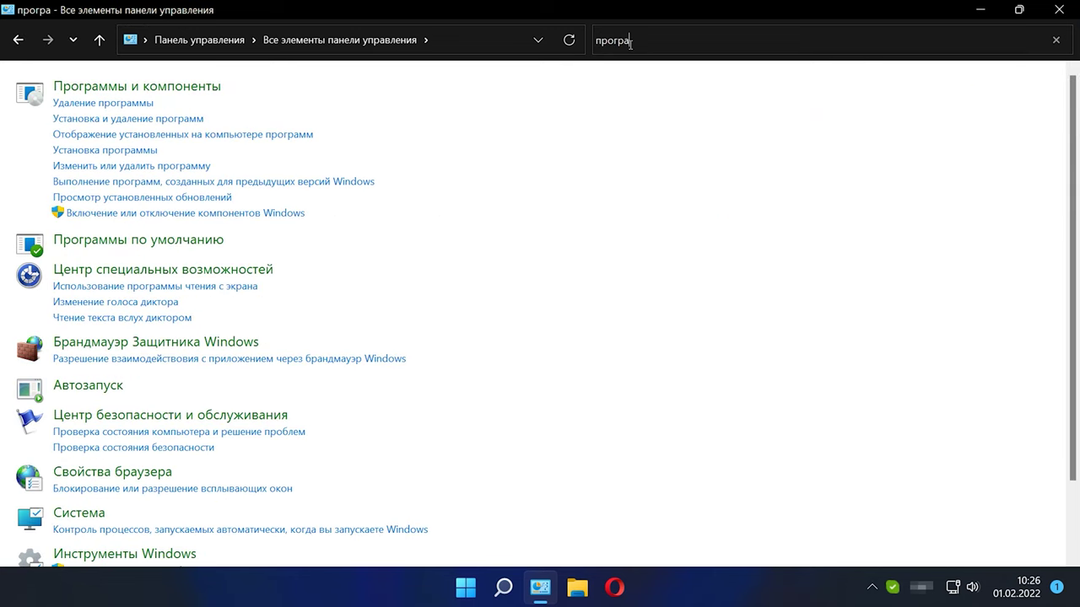
left_click(185, 216)
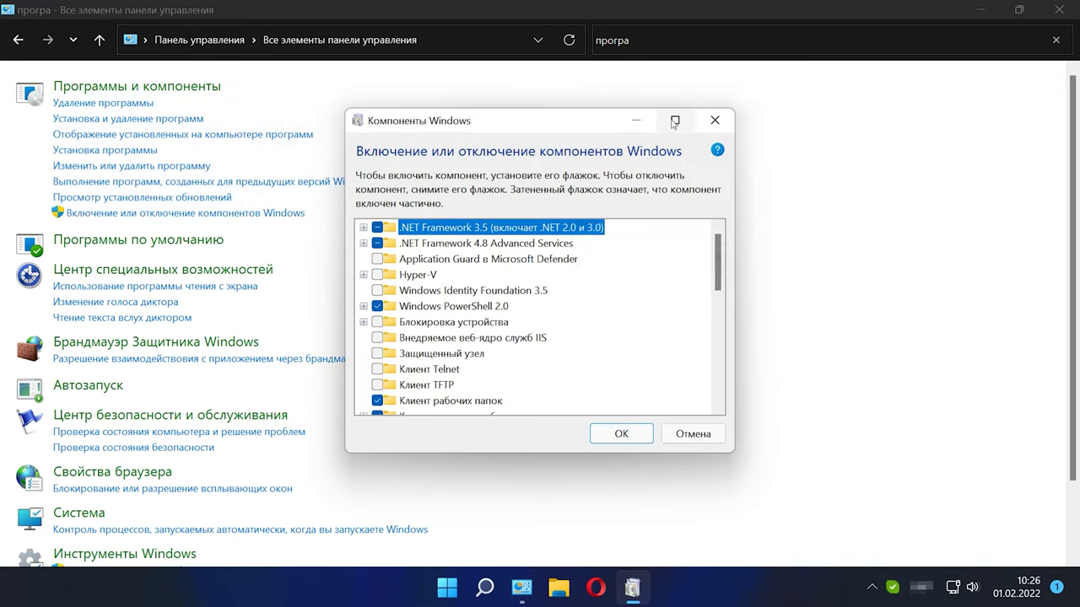
left_click(675, 122)
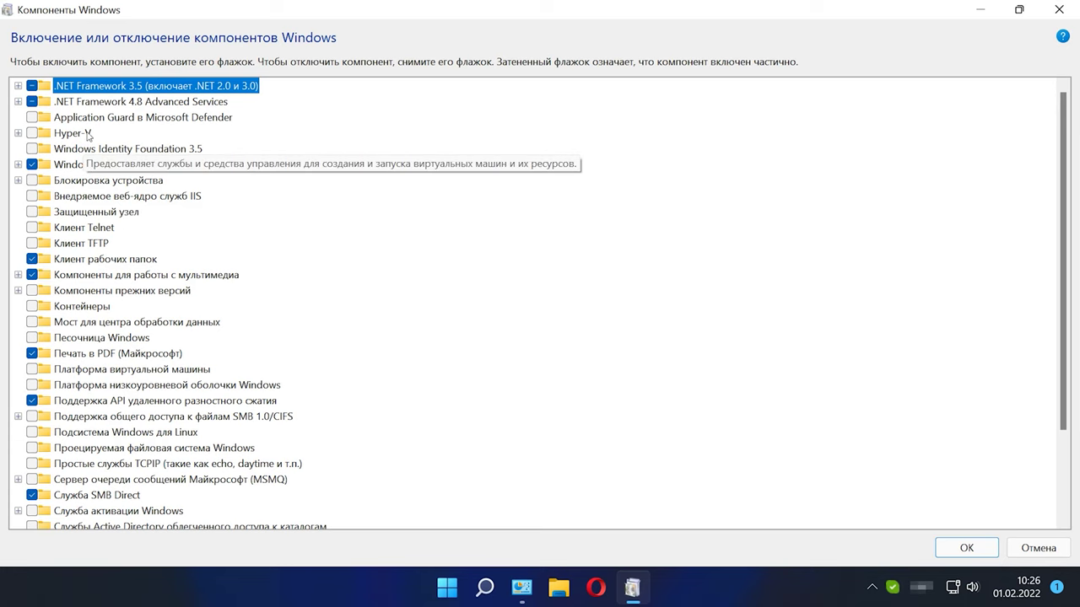
- Enable the Windows features Hyper-V and Платформа виртуальной машины, and apply the selection
left_click(34, 137)
scroll(93, 279, "down", 2)
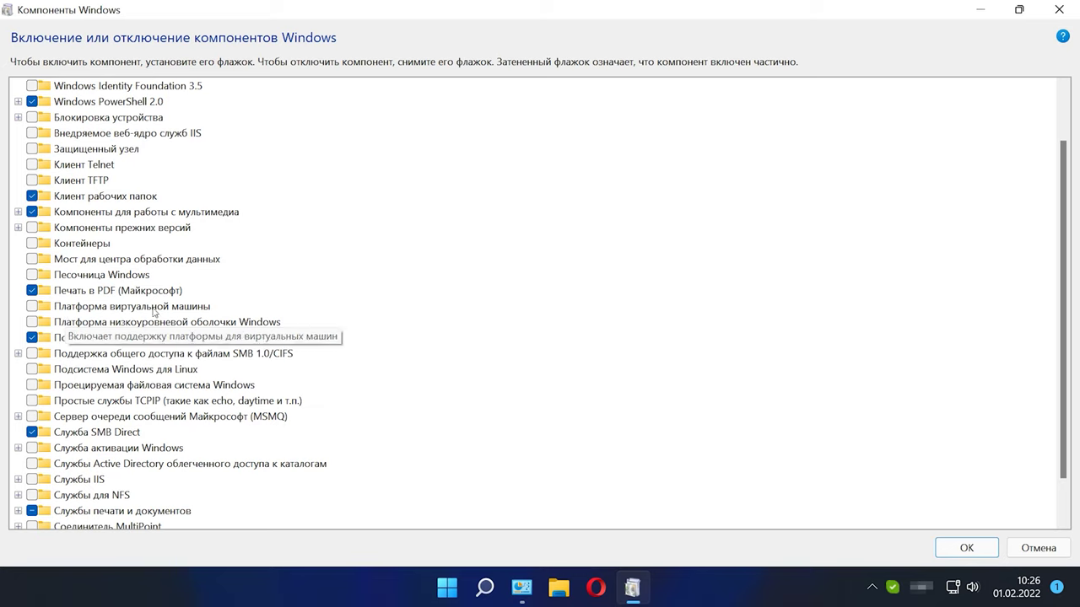
left_click(32, 307)
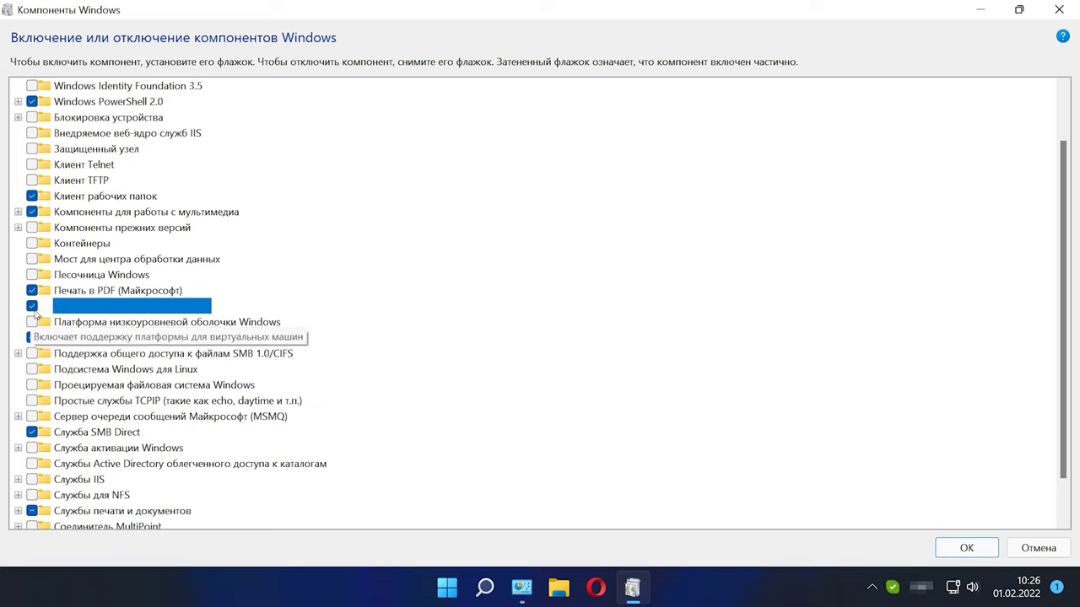
left_click(959, 552)
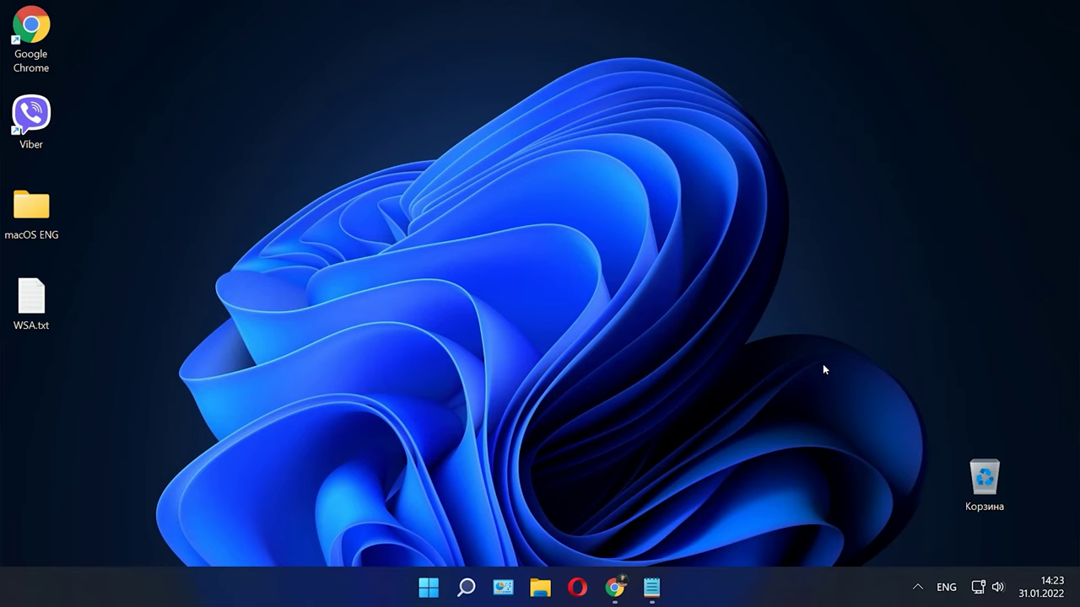
- Uninstall the existing Windows Subsystem app from the pinned Start apps
left_click(429, 591)
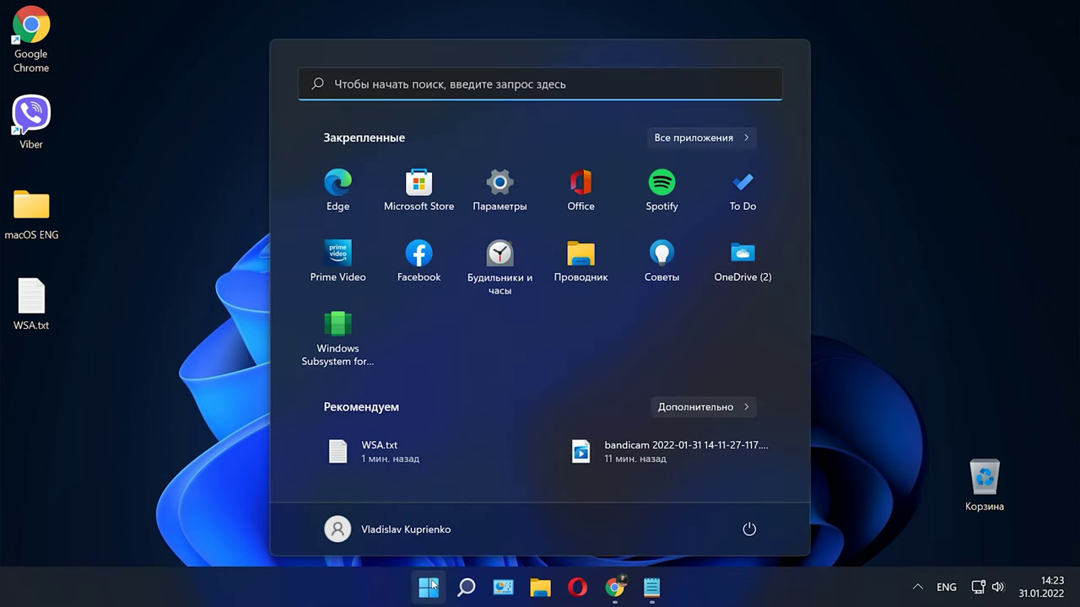
right_click(348, 342)
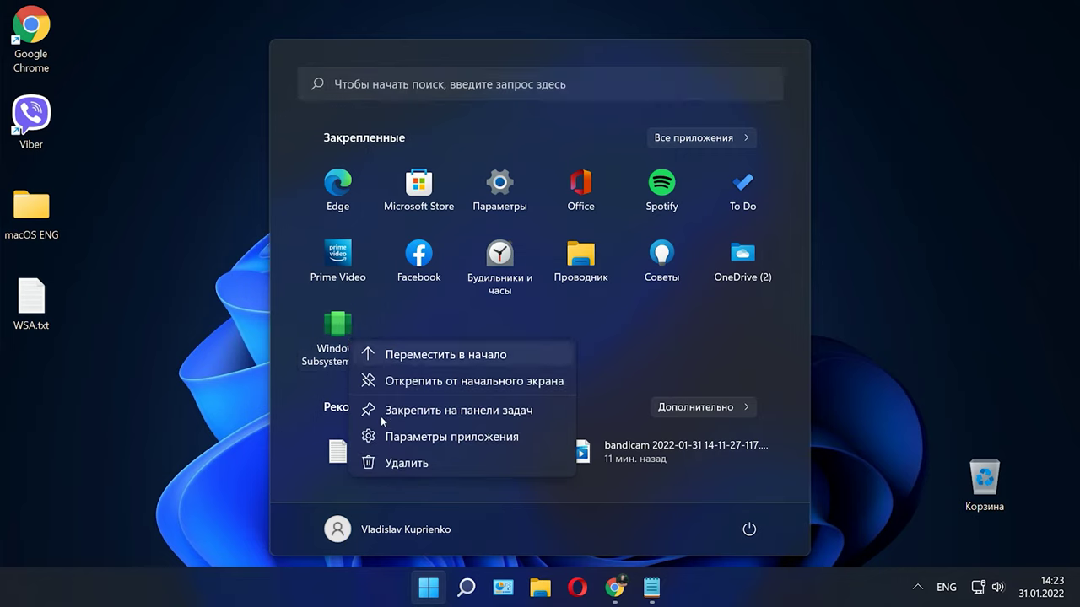
left_click(386, 459)
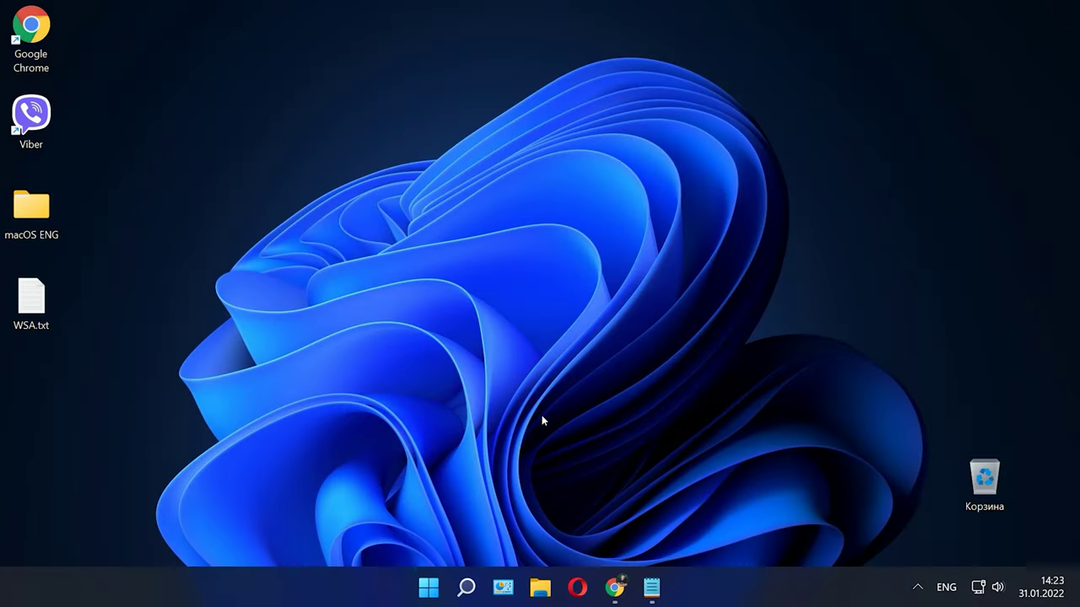
- Turn on developer mode (Режим разработчика) in the Windows privacy and security settings for developers
left_click(428, 588)
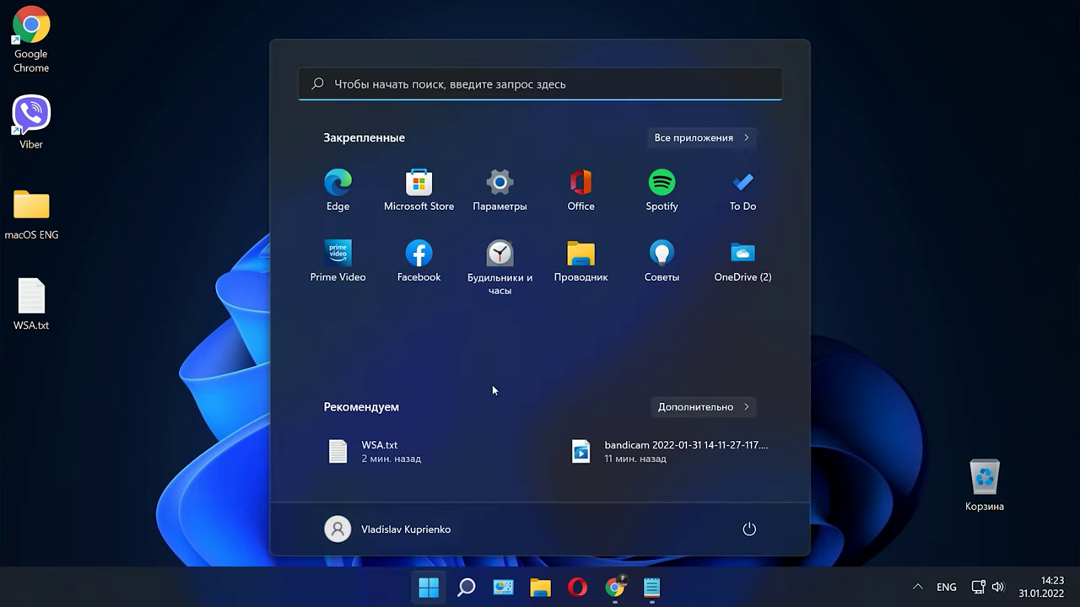
left_click(499, 199)
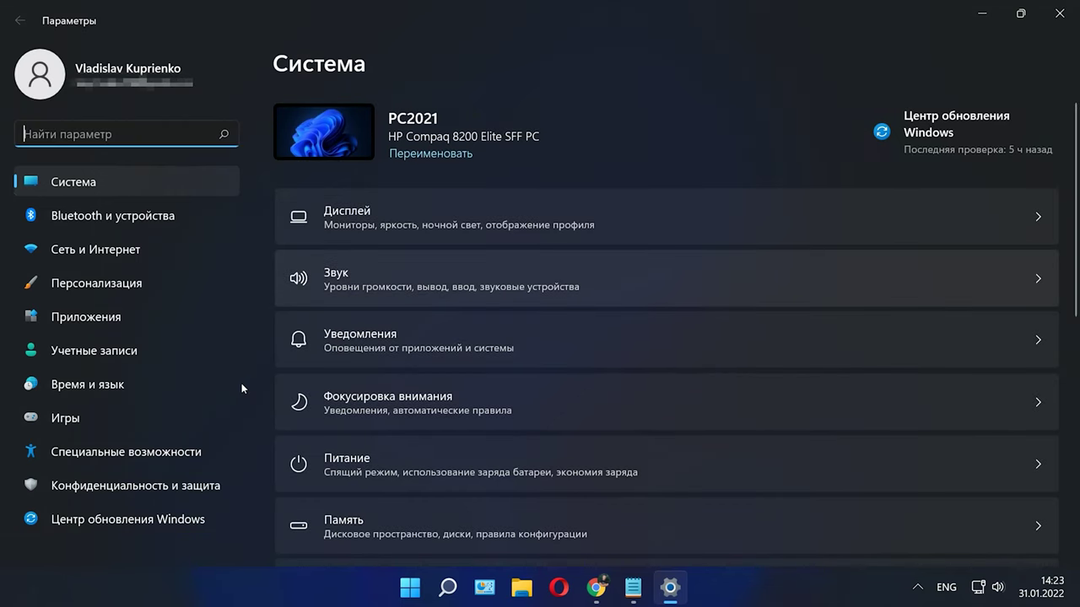
left_click(127, 487)
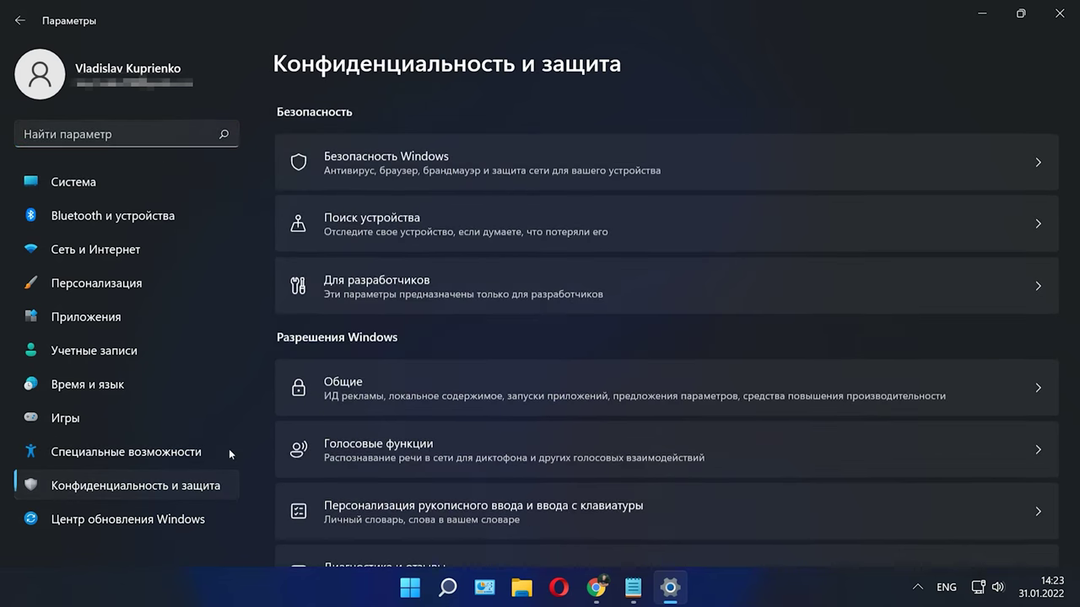
left_click(384, 288)
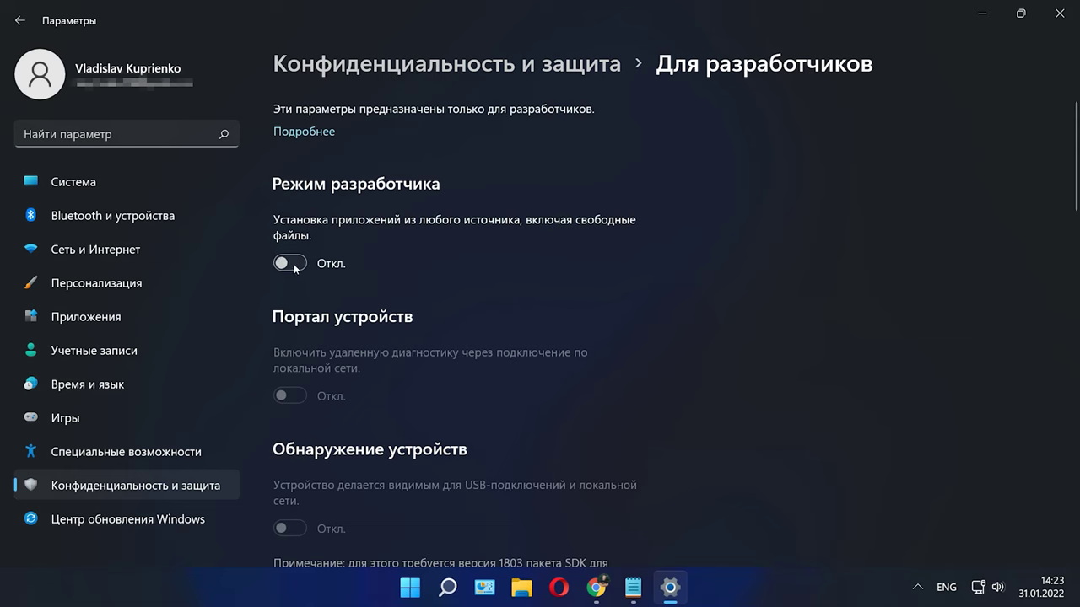
left_click(300, 264)
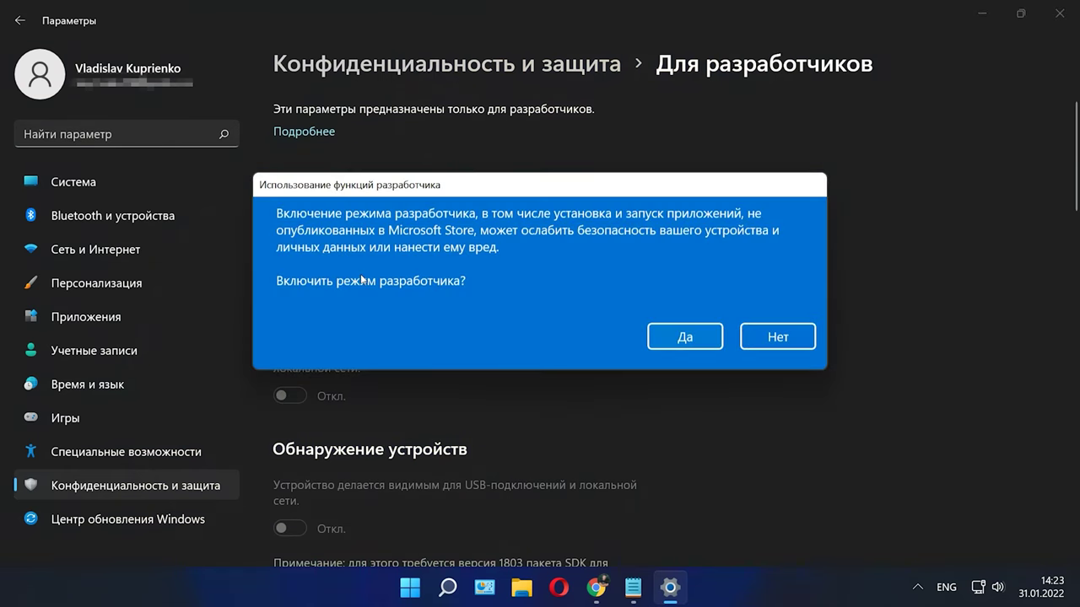
left_click(681, 338)
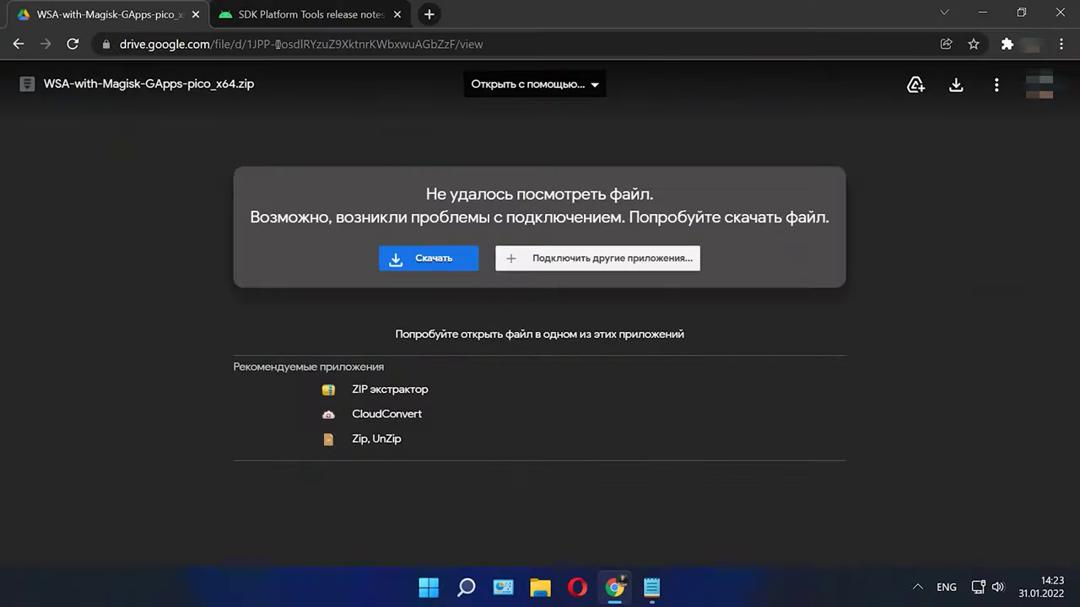
- Download WSA-with-Magisk-GApps-pico_x64.zip from its Google Drive page in Chrome
left_click(278, 44)
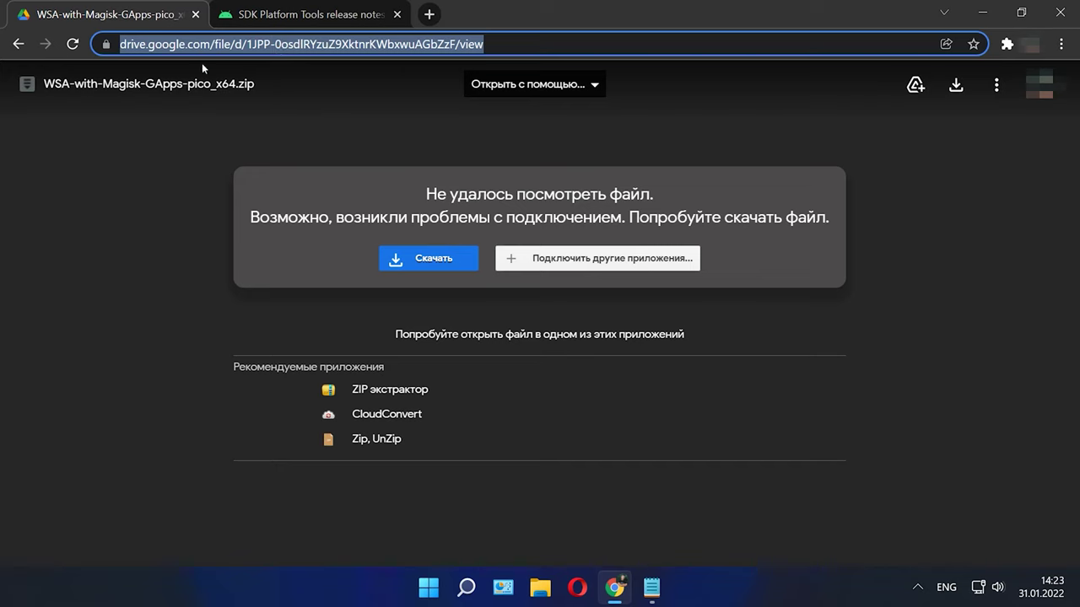
left_click(375, 88)
left_click(438, 269)
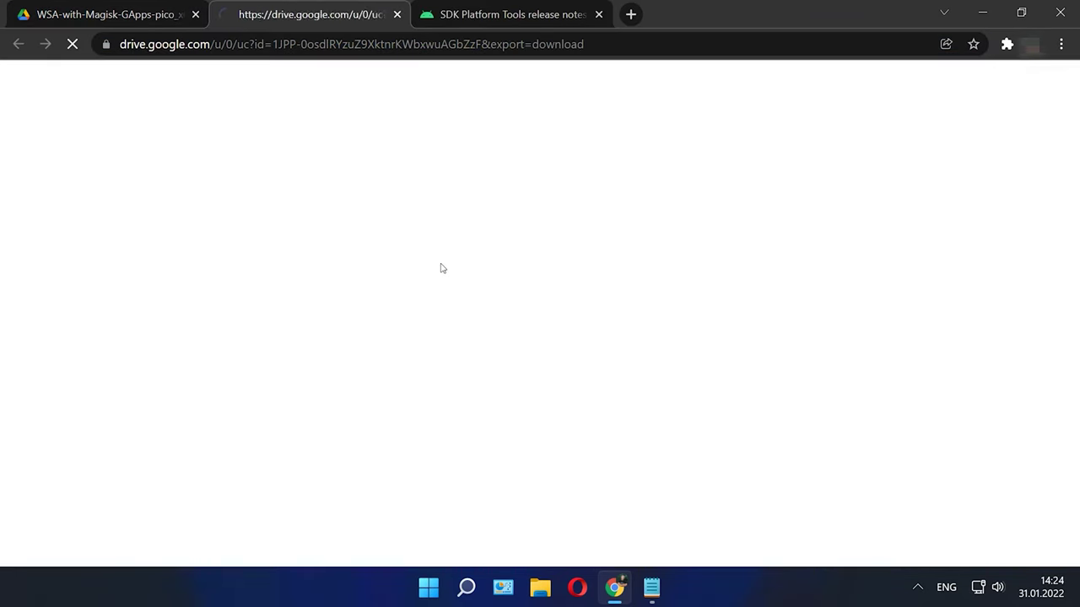
left_click(396, 235)
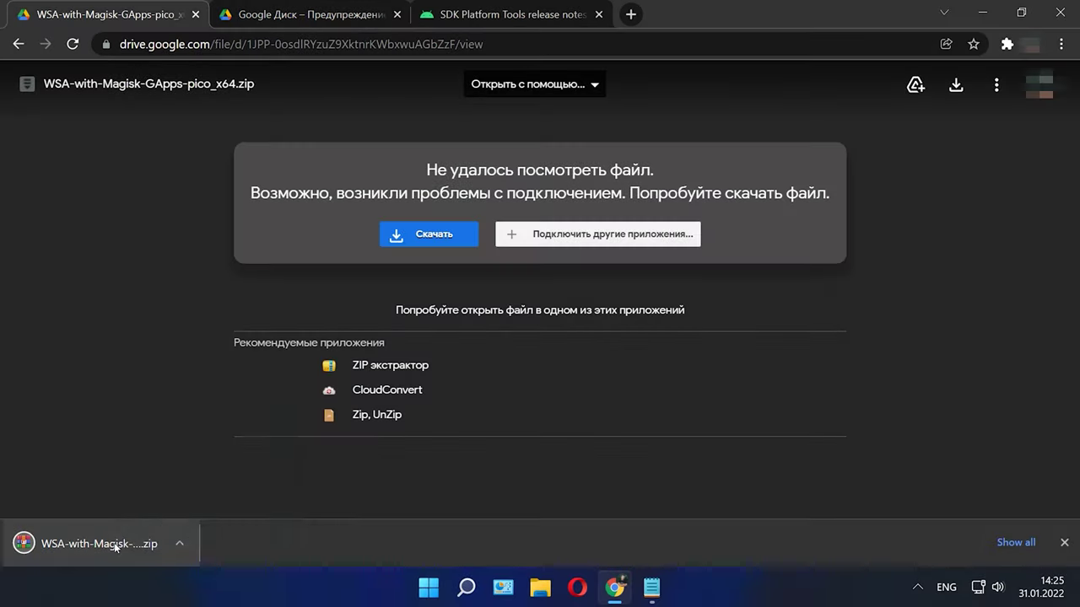
- Extract WSA-with-Magisk-GApps-pico_x64.zip into a folder of the same name in Загрузки
right_click(114, 542)
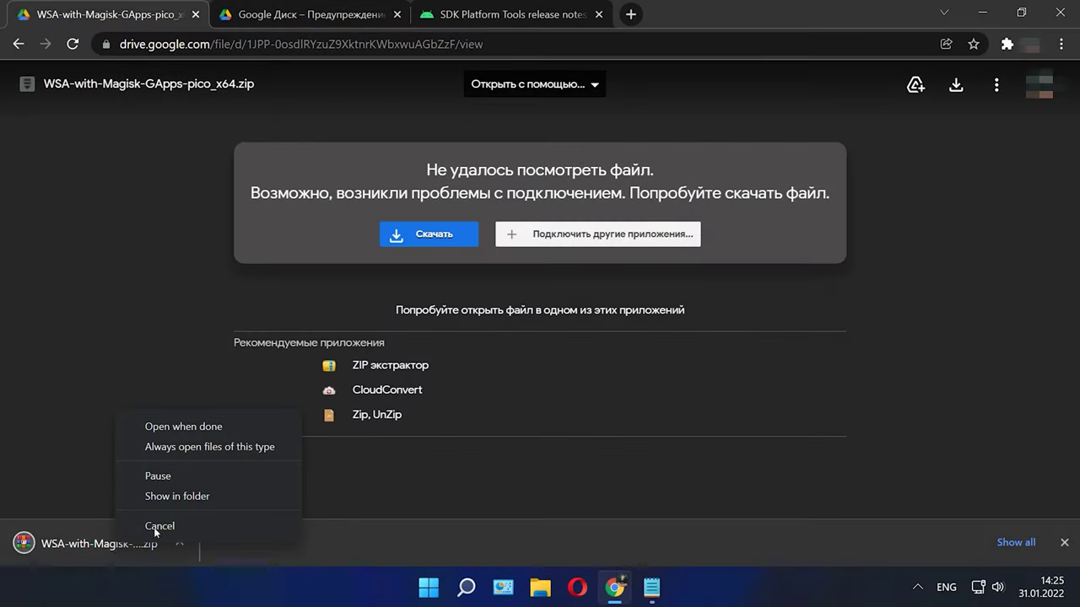
left_click(175, 499)
left_click(355, 339)
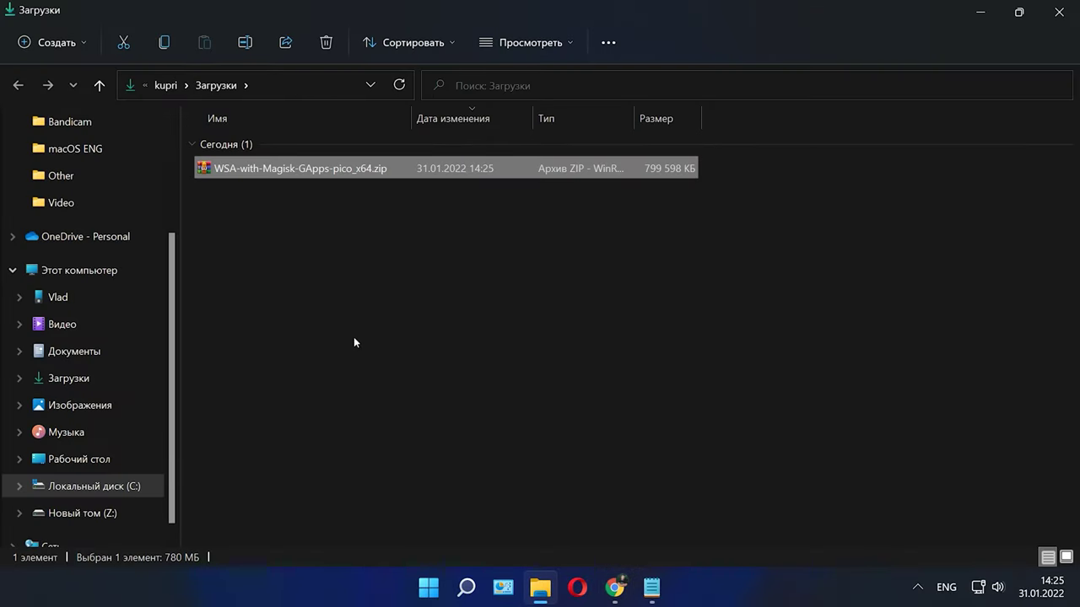
left_click(313, 171)
right_click(313, 172)
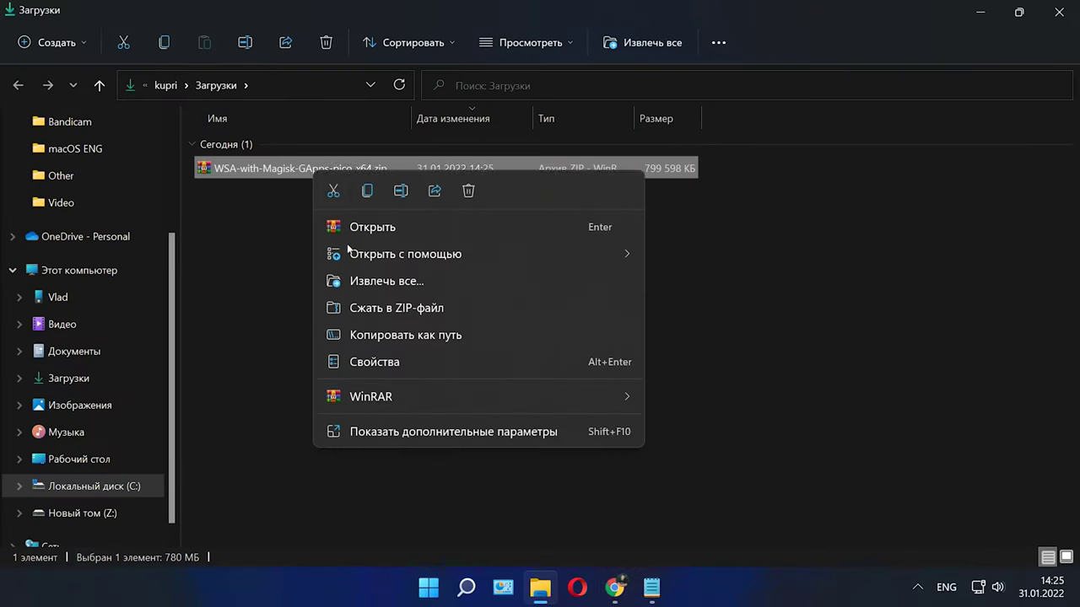
left_click(391, 284)
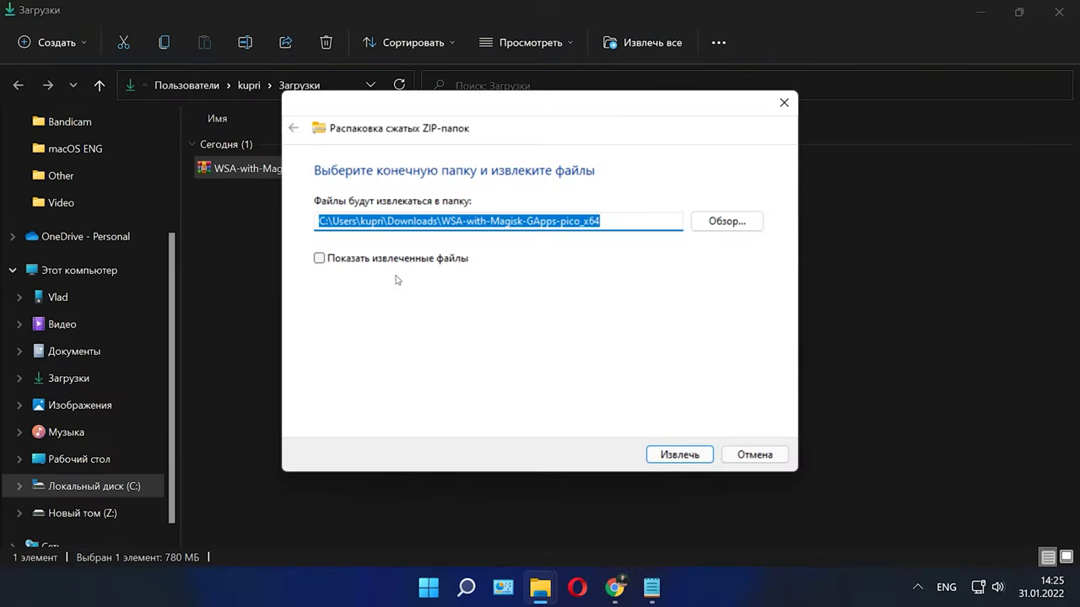
left_click(683, 459)
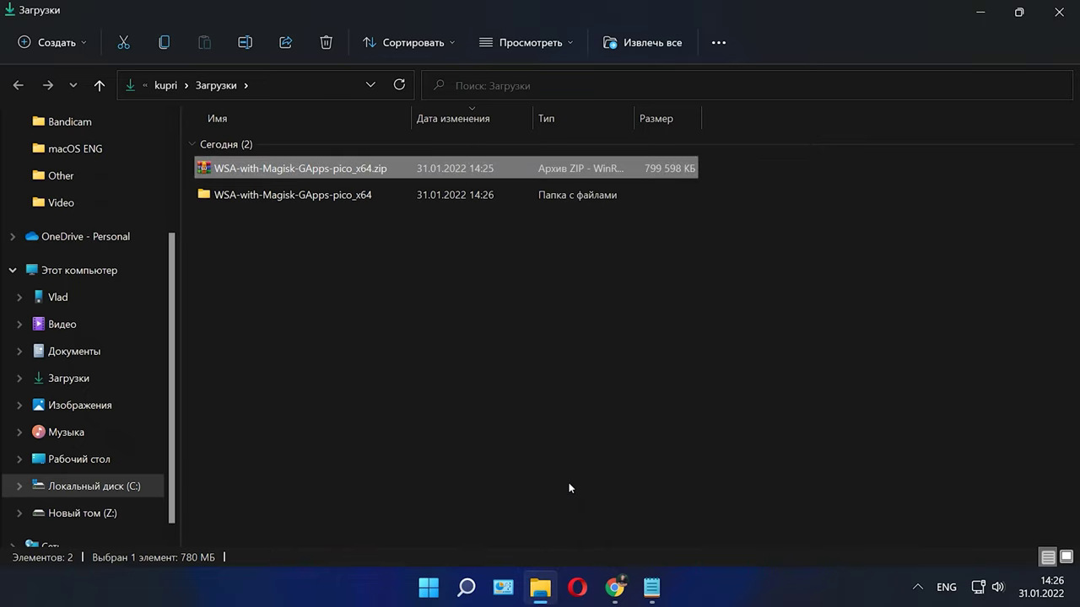
- Open Windows Terminal as administrator and enter the command beginning Add-AppxPackage -Register at the prompt
right_click(431, 592)
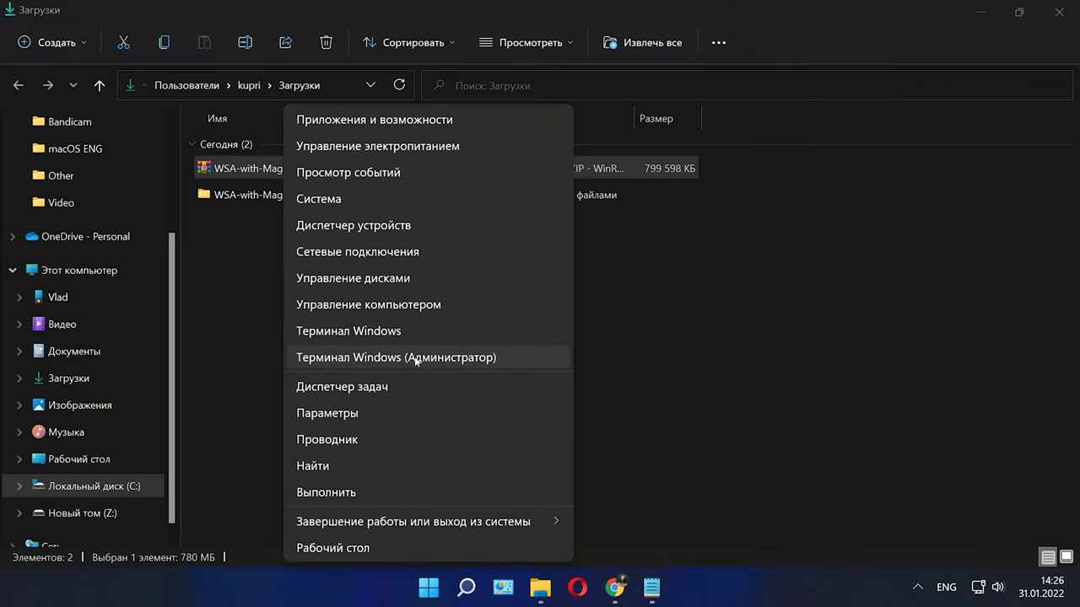
left_click(421, 359)
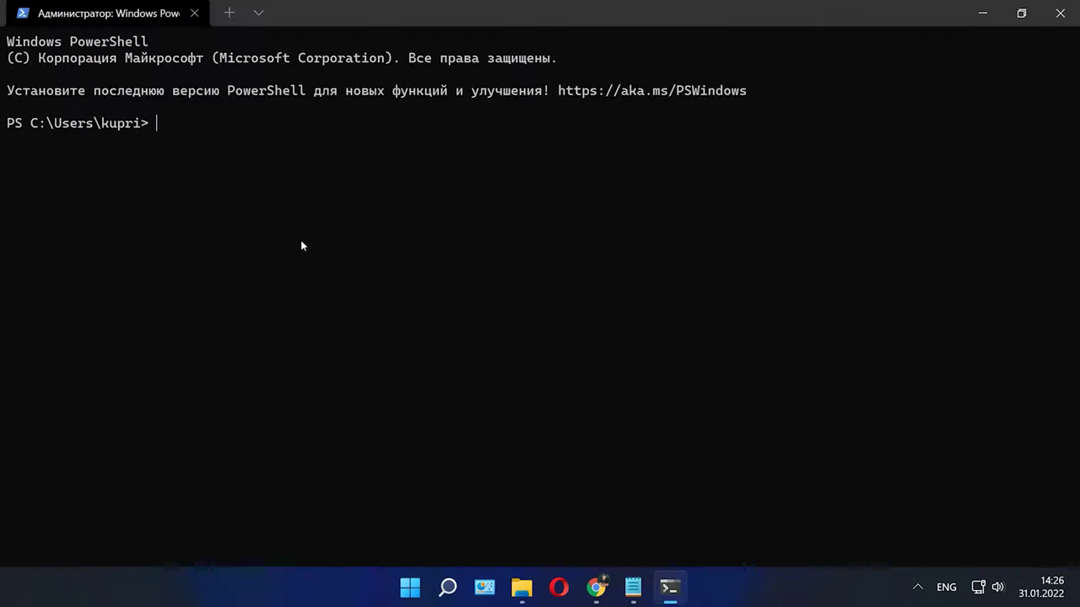
right_click(173, 127)
left_click_drag(153, 127, 335, 122)
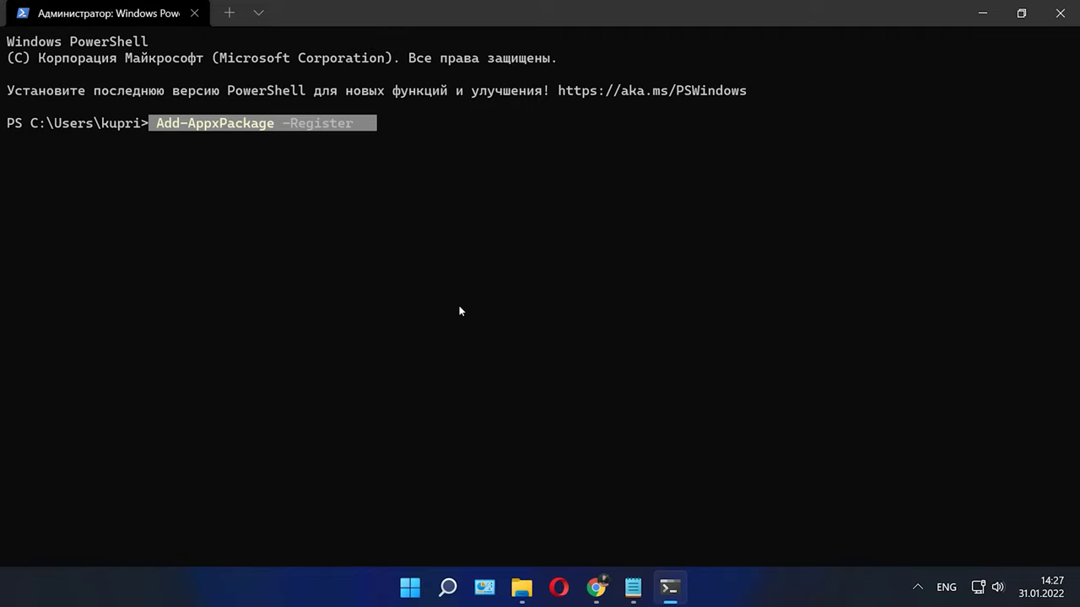
- Copy the path of AppxManifest.xml from the extracted WSA-with-Magisk-GApps-pico_x64 folder
left_click(521, 588)
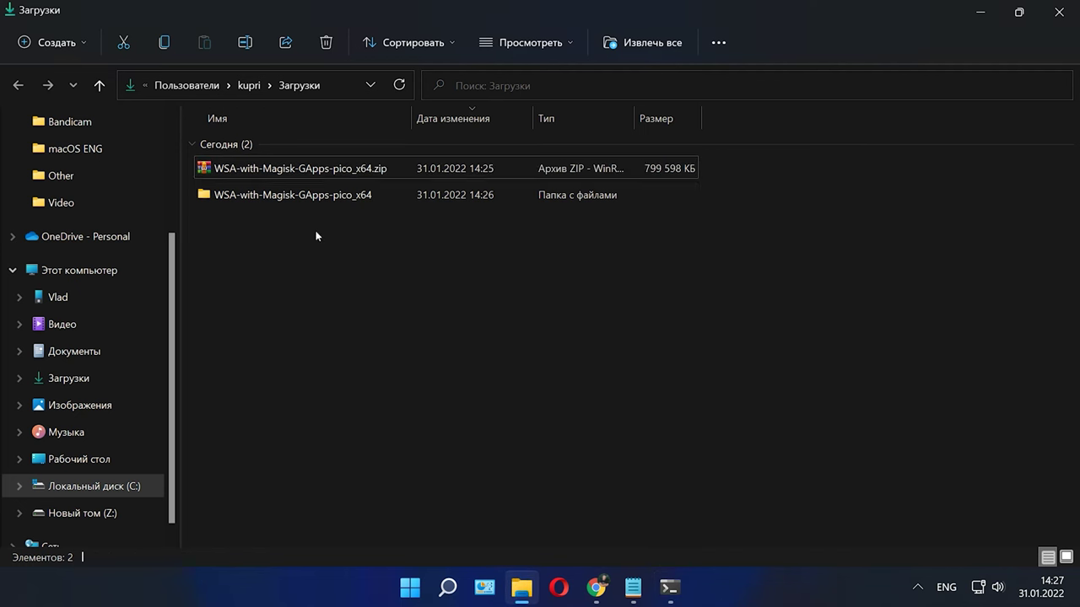
left_click(294, 196)
double_click(277, 196)
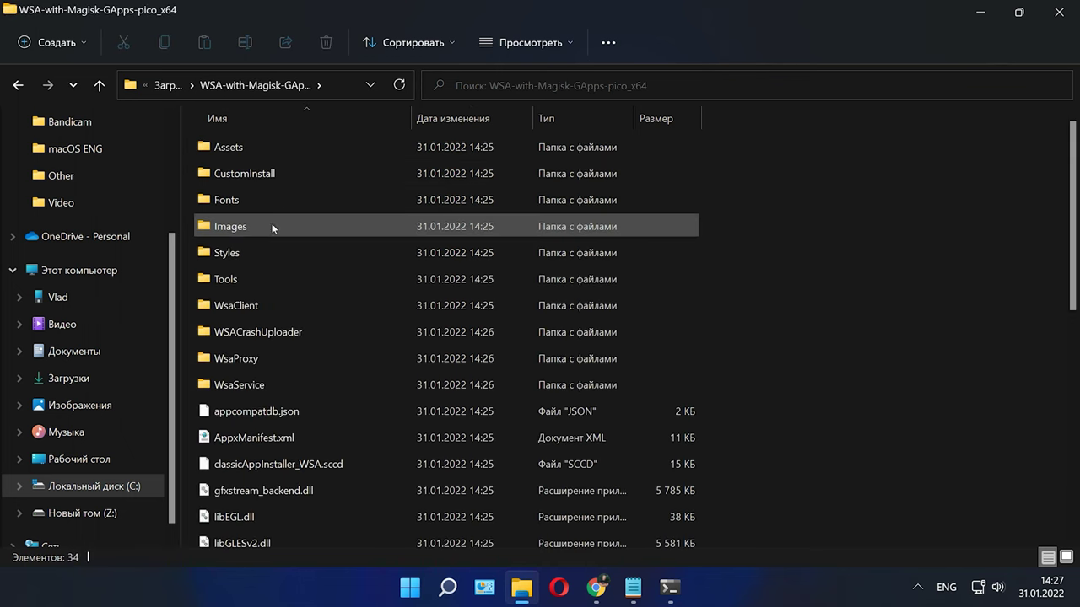
right_click(264, 438)
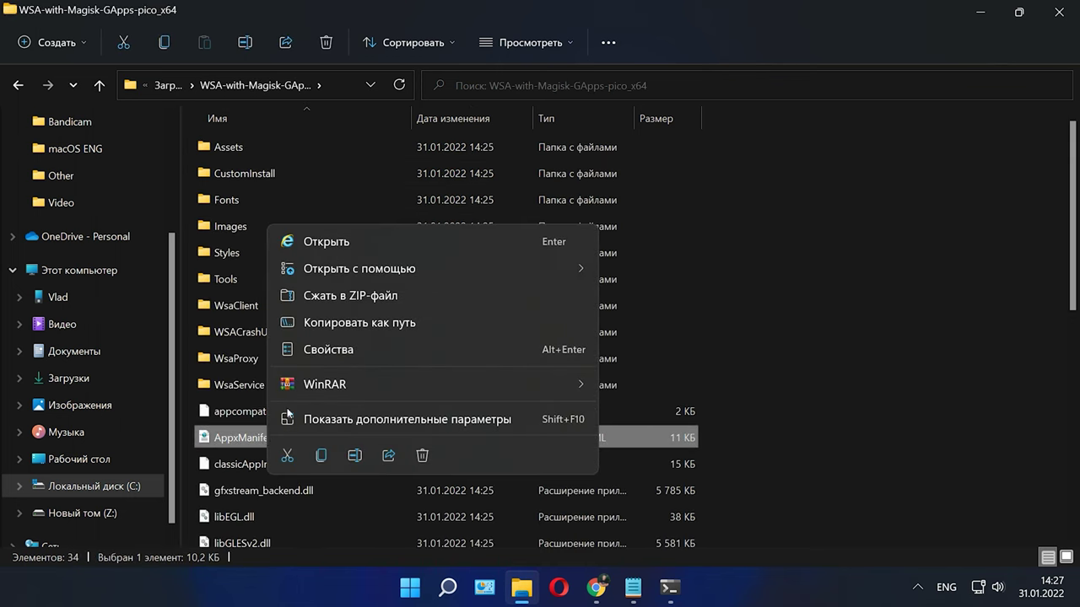
left_click(371, 323)
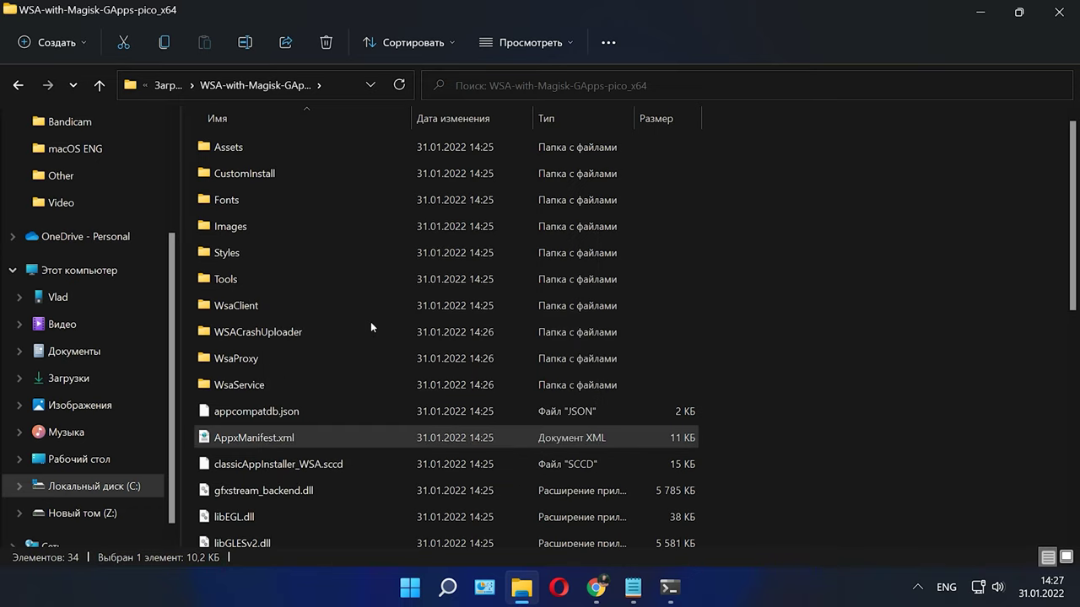
- Complete the Add-AppxPackage -Register command with the copied AppxManifest.xml path, run it, and check the Start apps for the subsystem
left_click(672, 596)
left_click(415, 132)
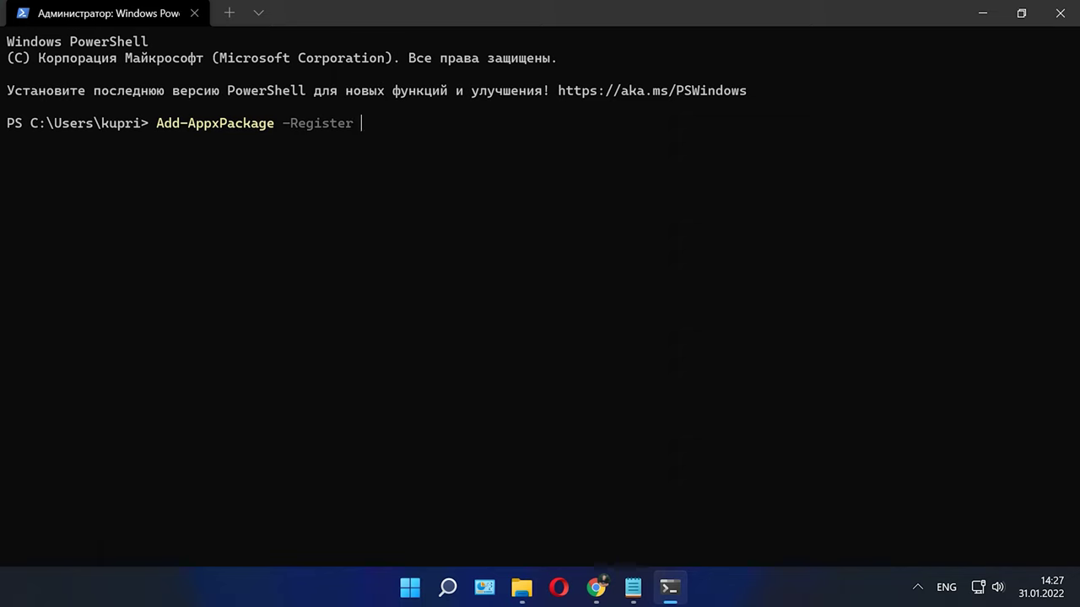
type("\"C:\\Users\\kupri\\Downloads\\WSA-with-Magisk-GApps-pico_x64\\AppxManifest.xm")
key("Return")
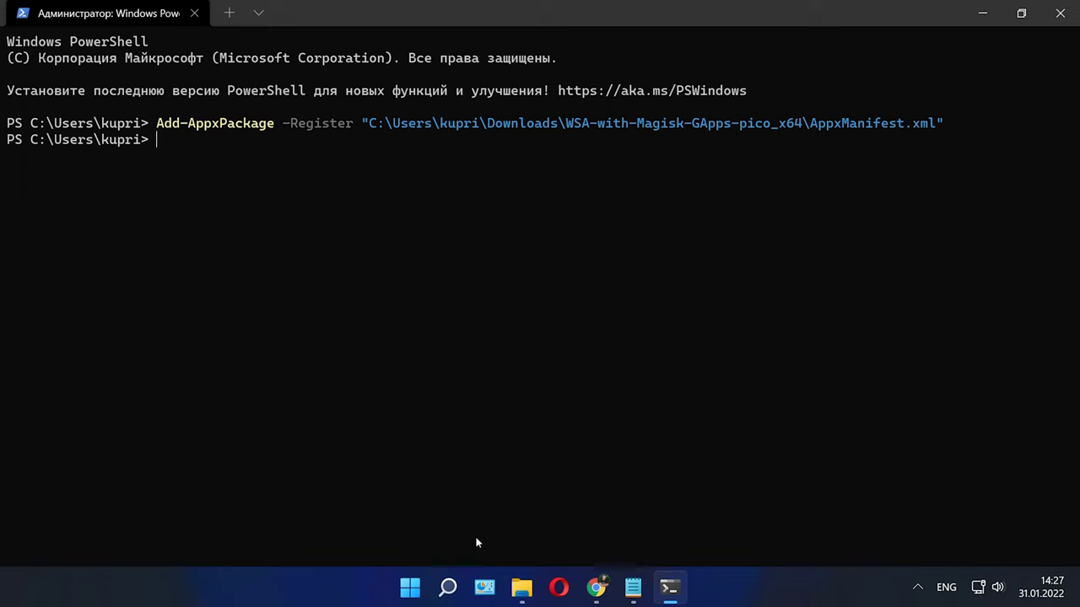
left_click(396, 590)
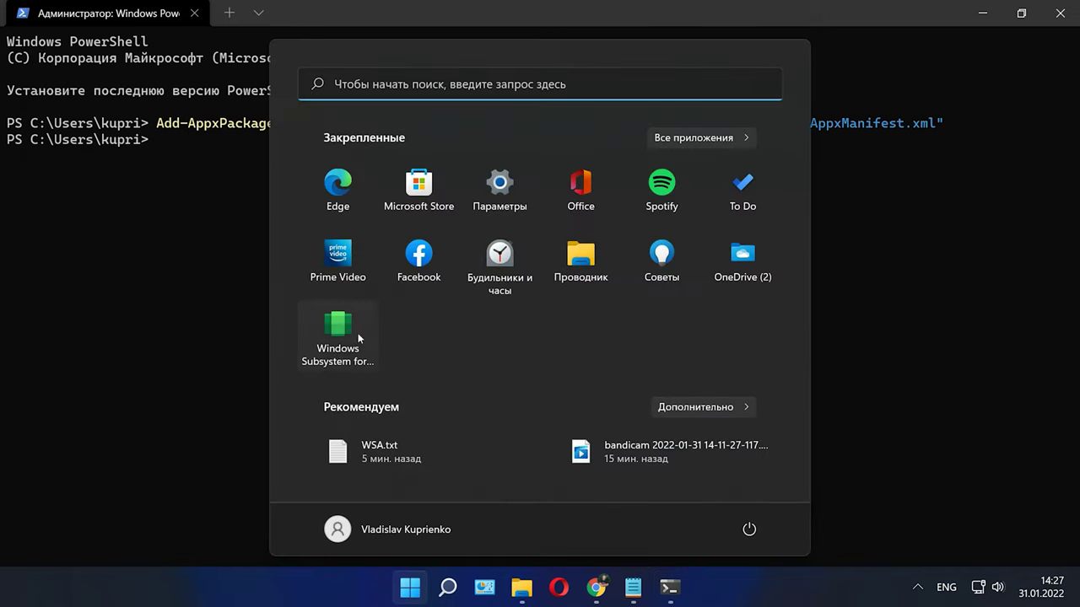
left_click(410, 592)
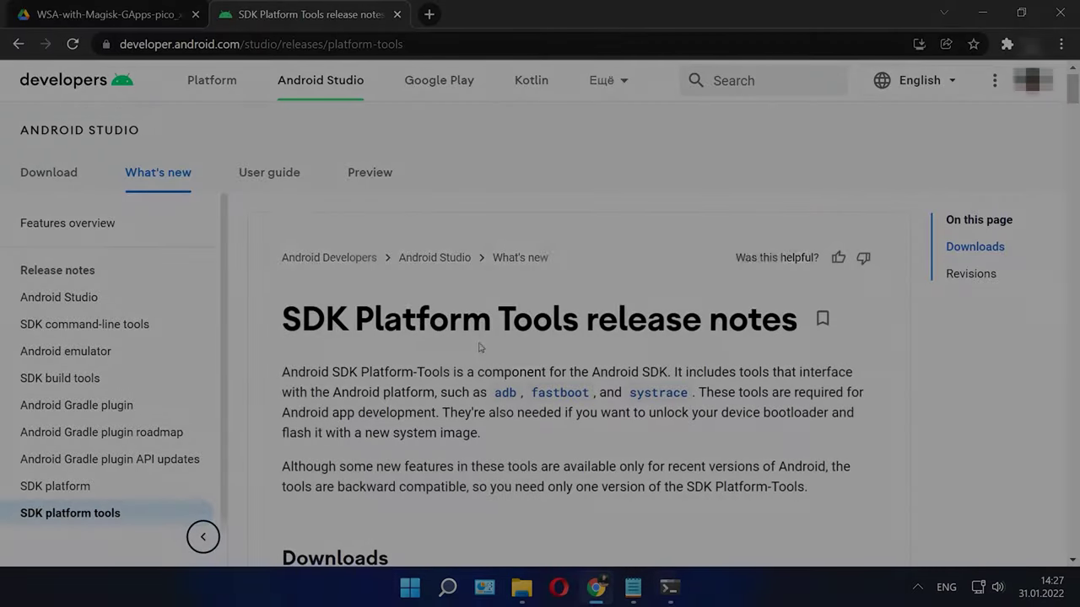
- Accept the license terms and download Android SDK Platform-Tools for Windows from the SDK Platform Tools release notes page in Chrome
scroll(477, 345, "down", 2)
left_click(410, 47)
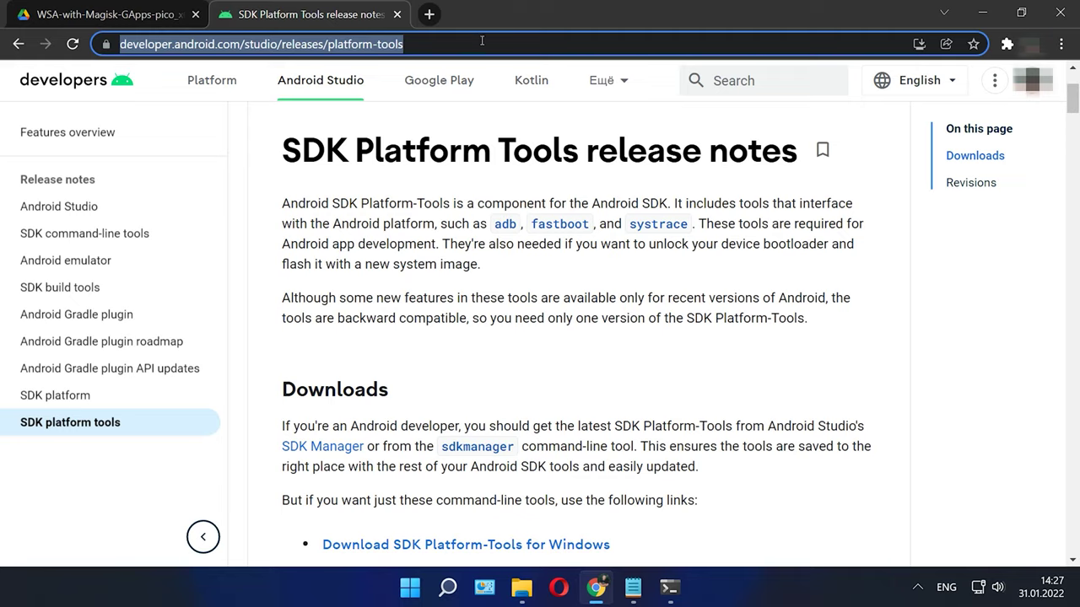
left_click(409, 300)
scroll(409, 299, "down", 3)
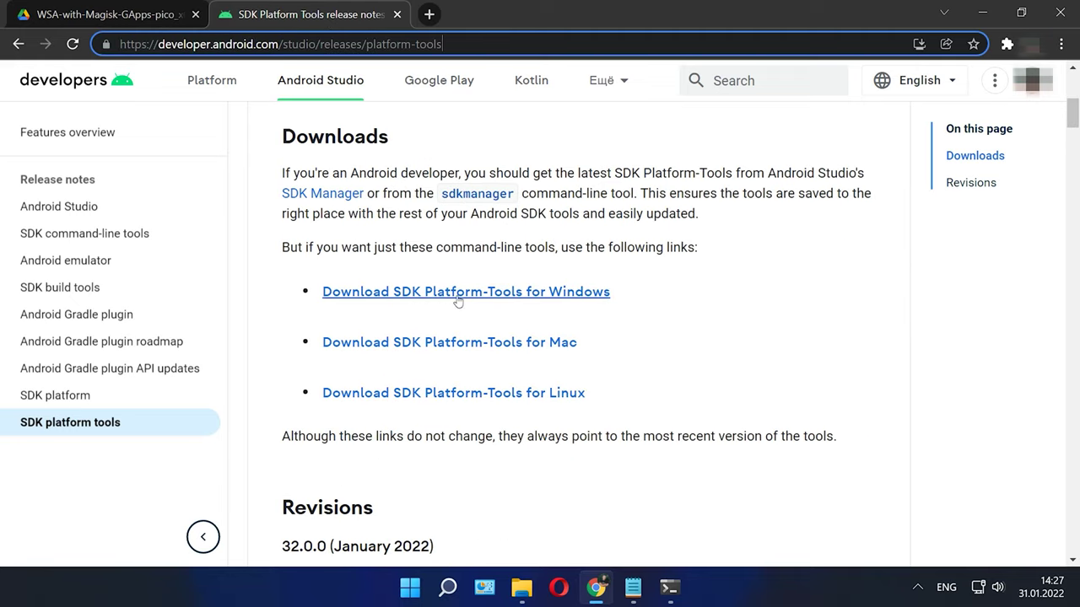
left_click(457, 293)
scroll(475, 294, "down", 20)
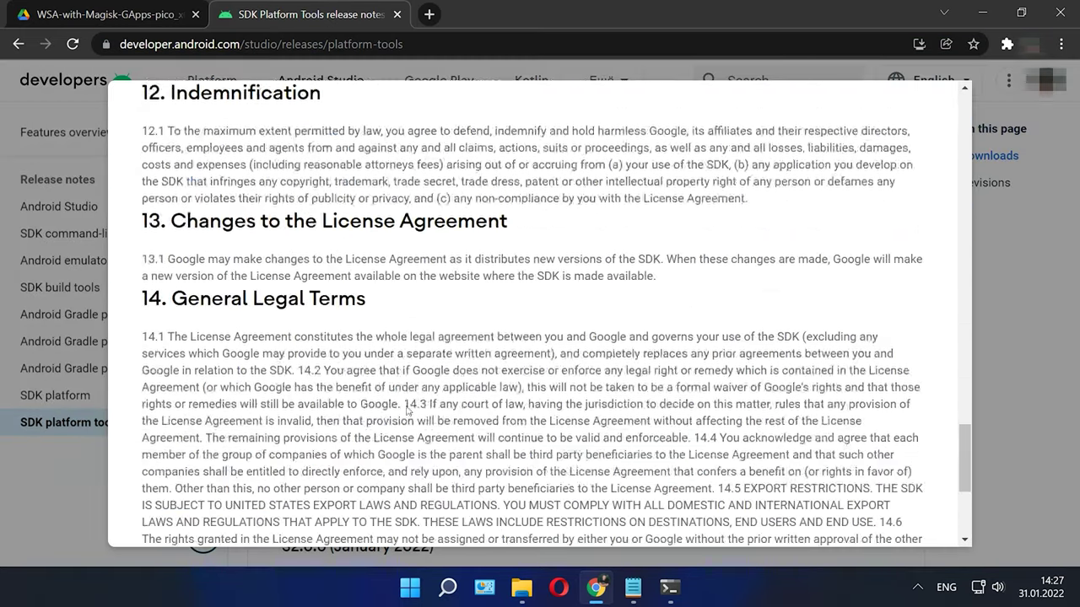
scroll(408, 411, "down", 3)
left_click(147, 401)
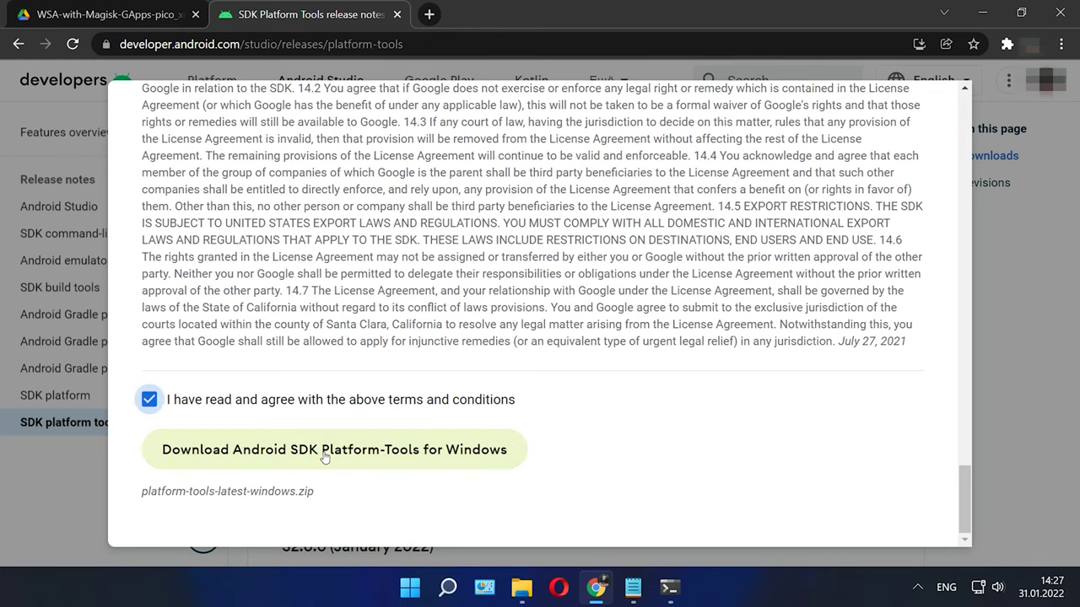
left_click(325, 451)
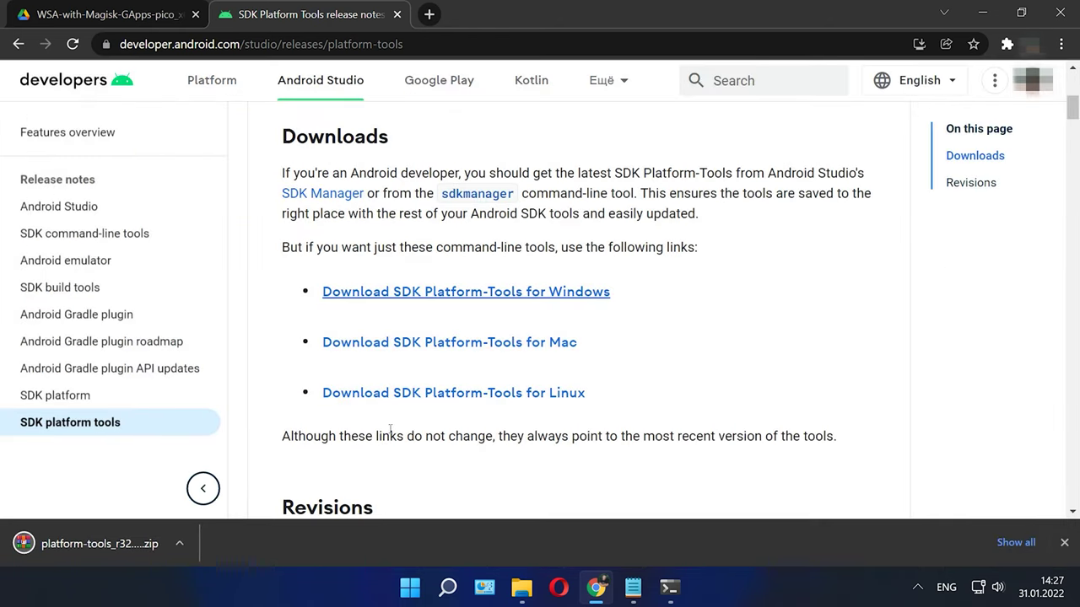
- Extract platform-tools_r32.0.0-windows.zip in the Загрузки folder
right_click(123, 553)
left_click(177, 514)
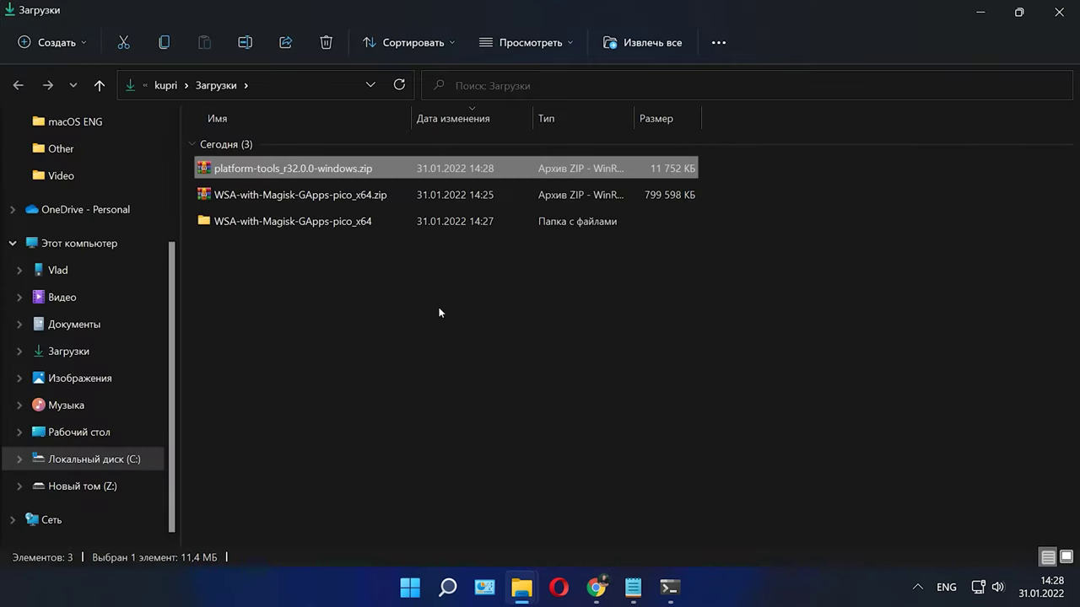
left_click(439, 310)
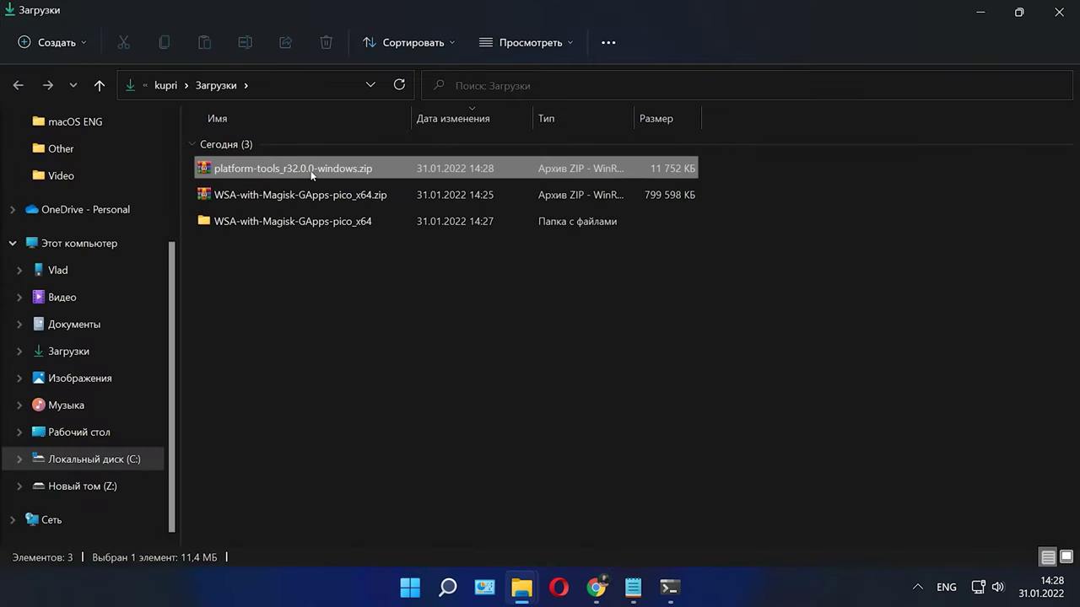
right_click(311, 172)
left_click(398, 285)
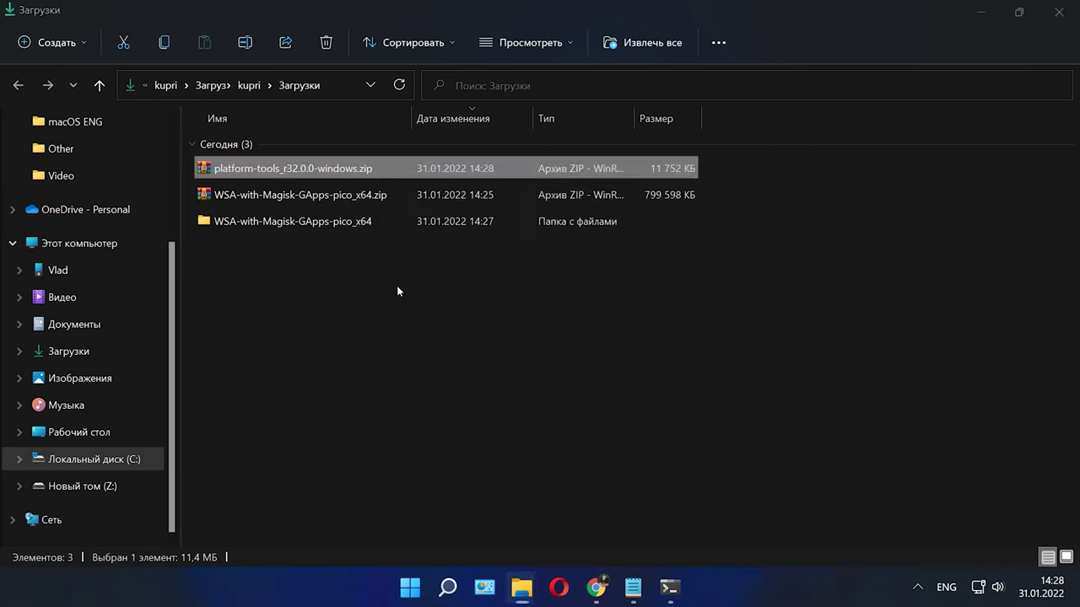
left_click(676, 456)
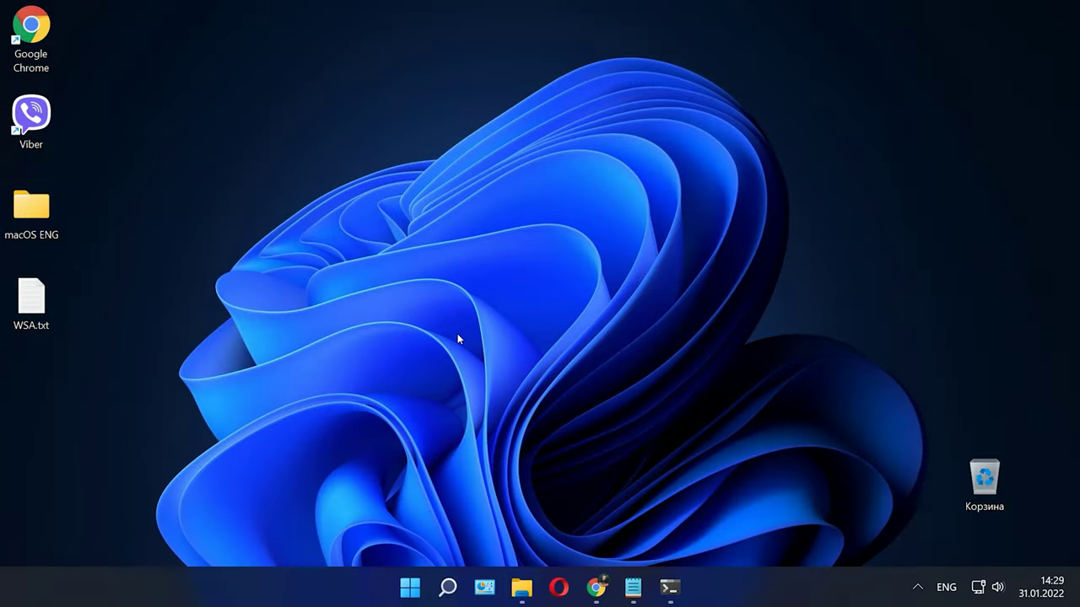
- Open Windows Subsystem for Android from the full list of apps and turn on its Developer mode
left_click(411, 590)
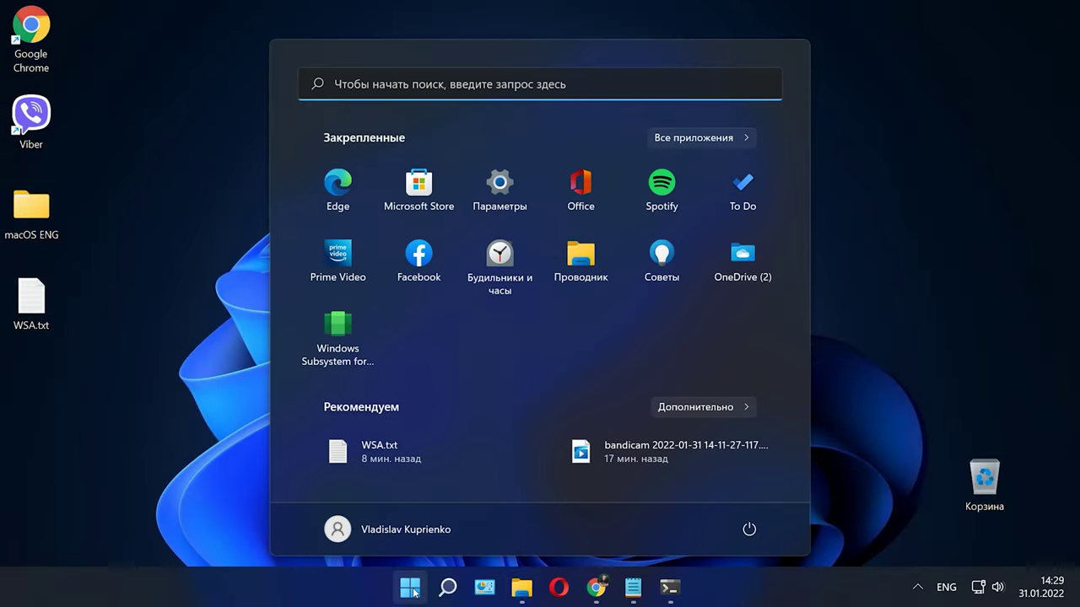
left_click(709, 138)
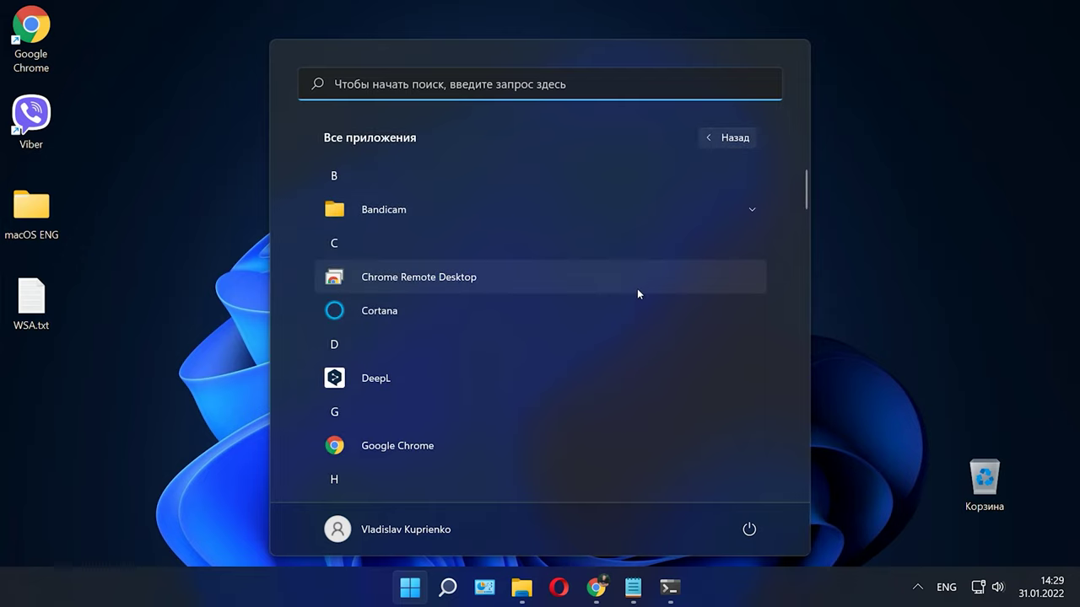
scroll(506, 362, "down", 10)
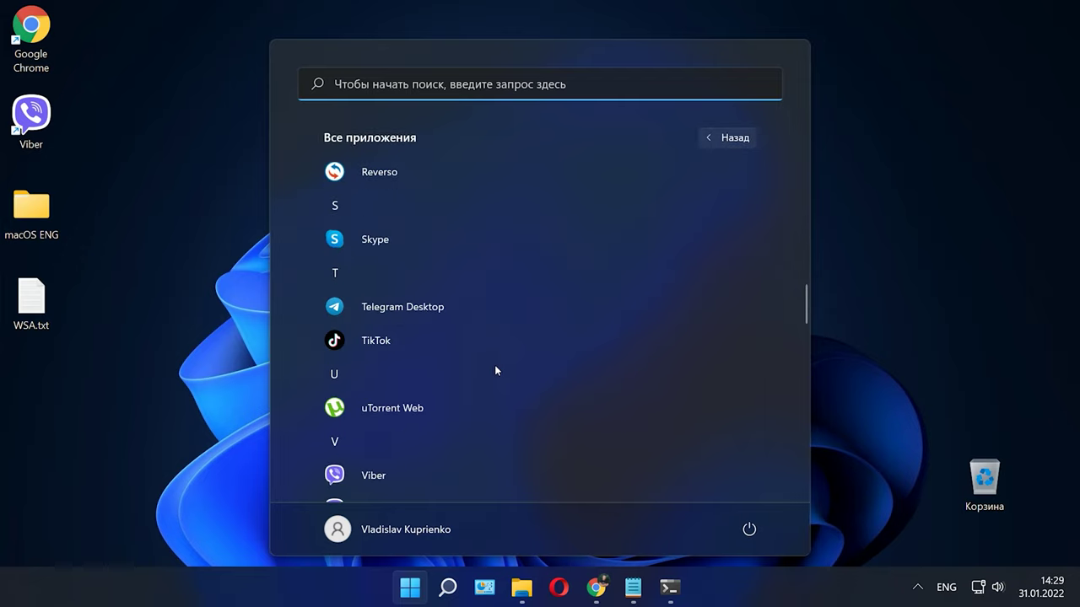
scroll(494, 365, "down", 5)
left_click(454, 352)
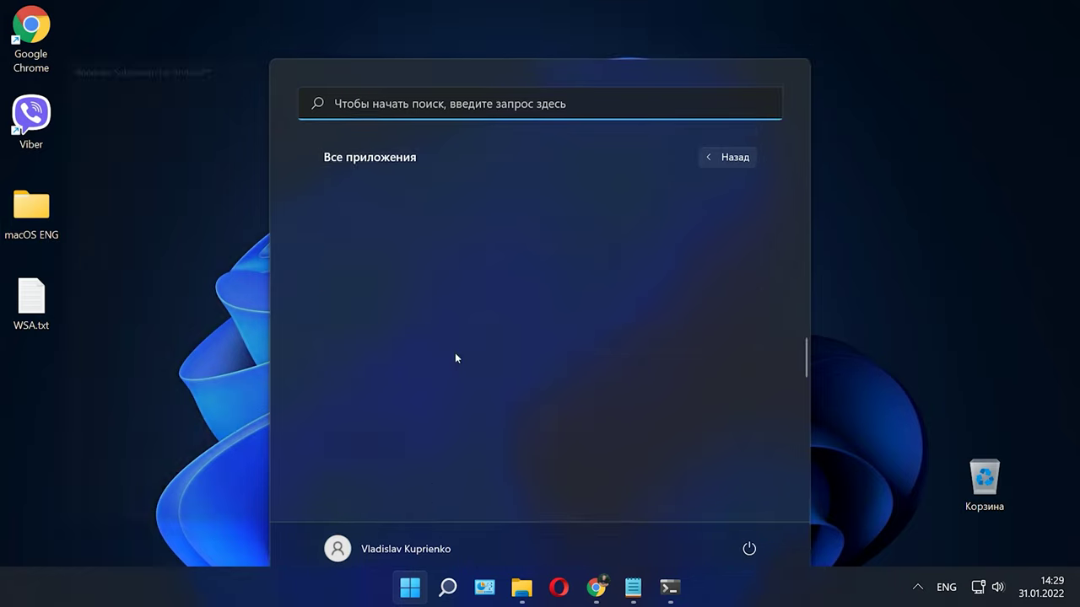
left_click(644, 41)
scroll(552, 273, "down", 2)
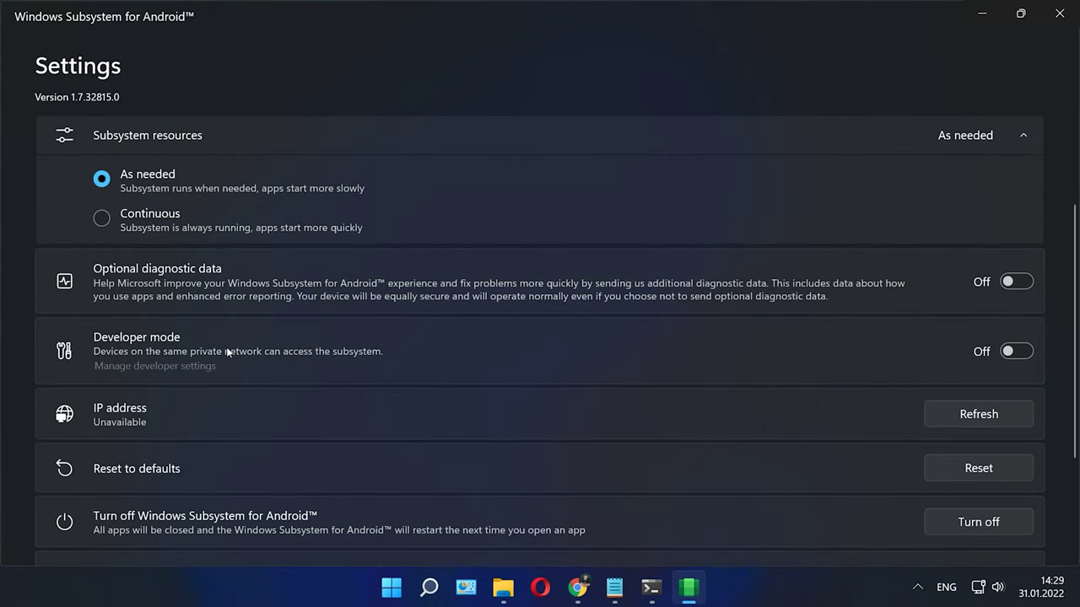
left_click(1018, 357)
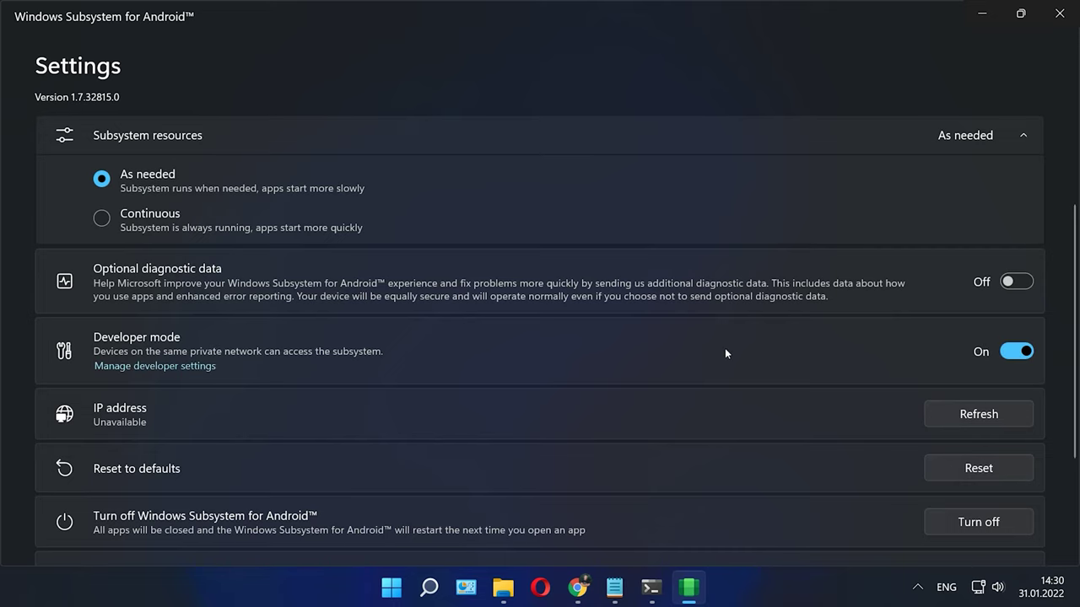
- Start the subsystem through Files, leaving Share my diagnostic data unselected, and continue past the diagnostic data notice
scroll(689, 350, "up", 2)
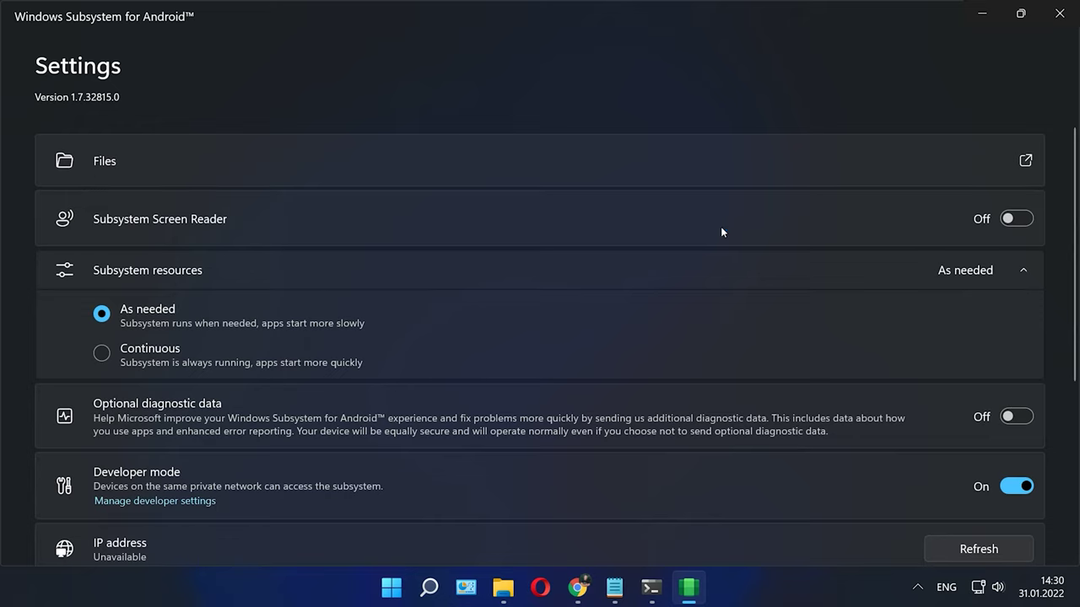
left_click(385, 338)
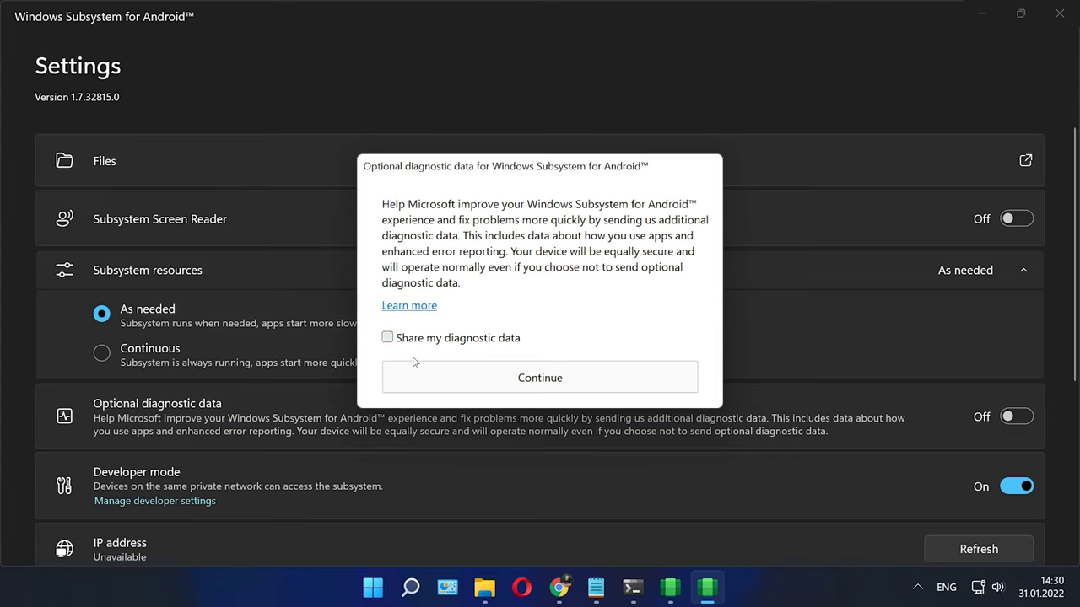
left_click(502, 380)
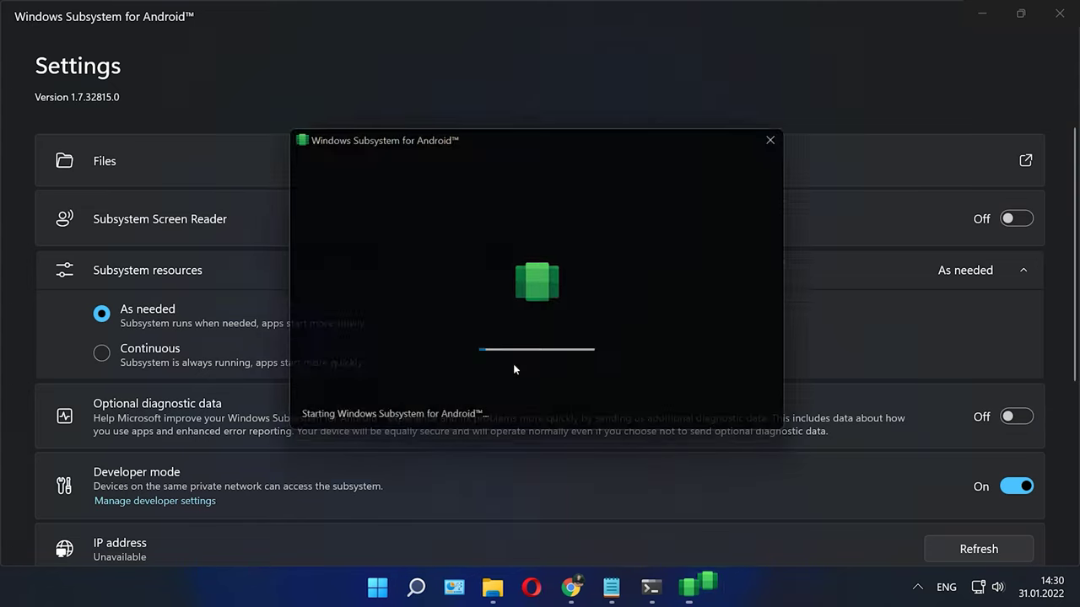
left_click(675, 590)
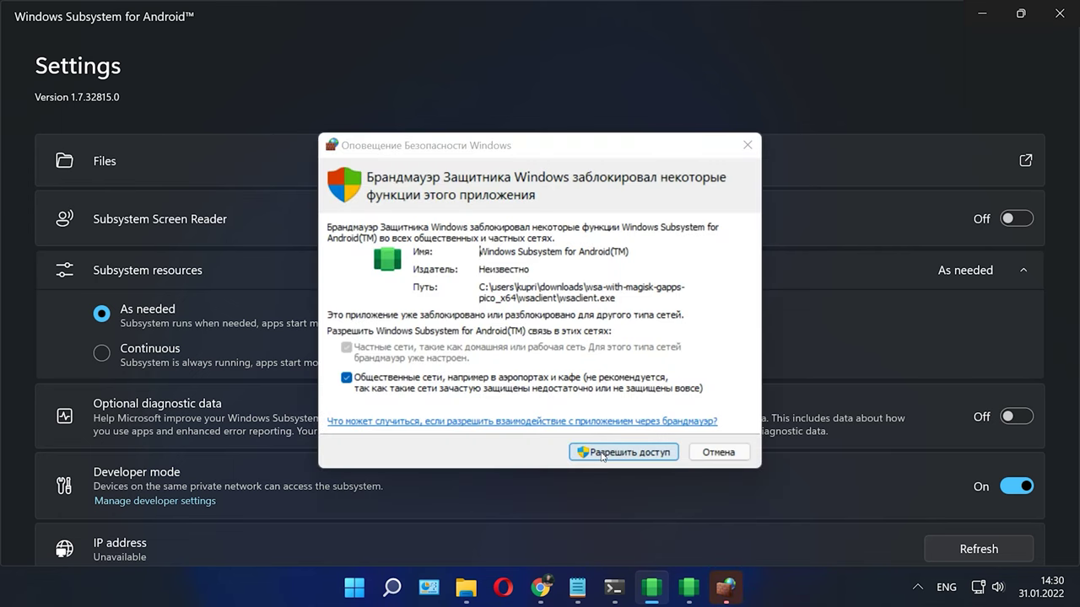
- Allow Windows Subsystem for Android through the Windows firewall, and refresh and copy the subsystem's IP address
left_click(601, 456)
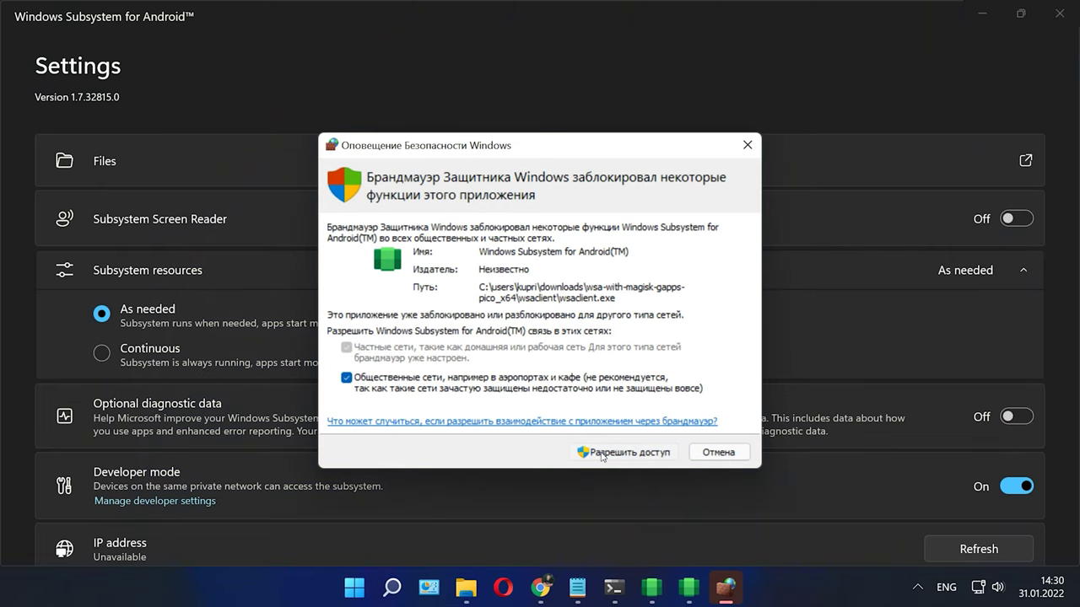
left_click(602, 453)
scroll(595, 448, "down", 3)
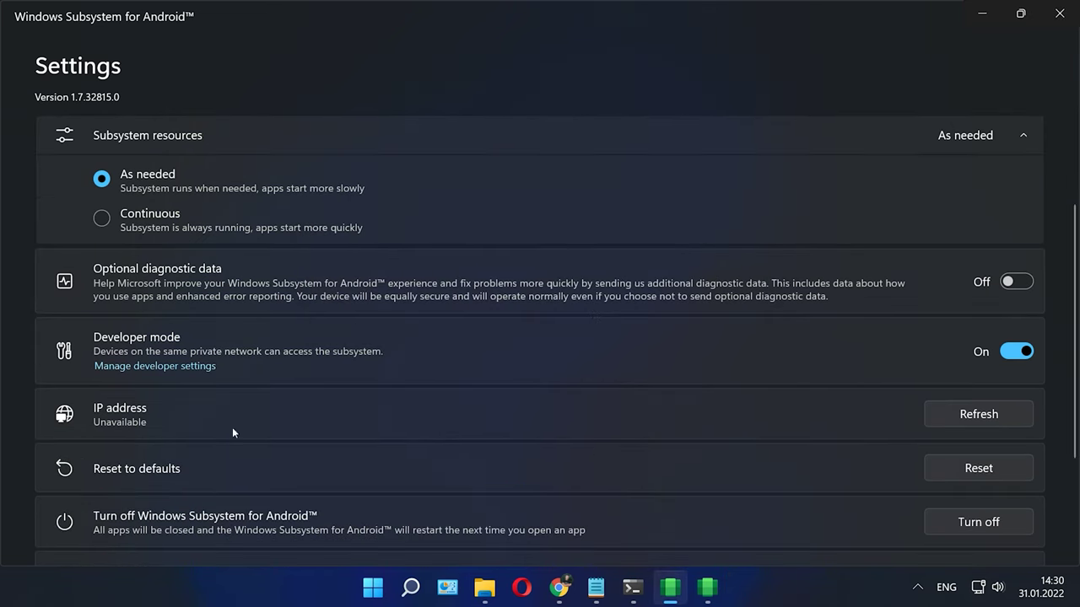
left_click(982, 415)
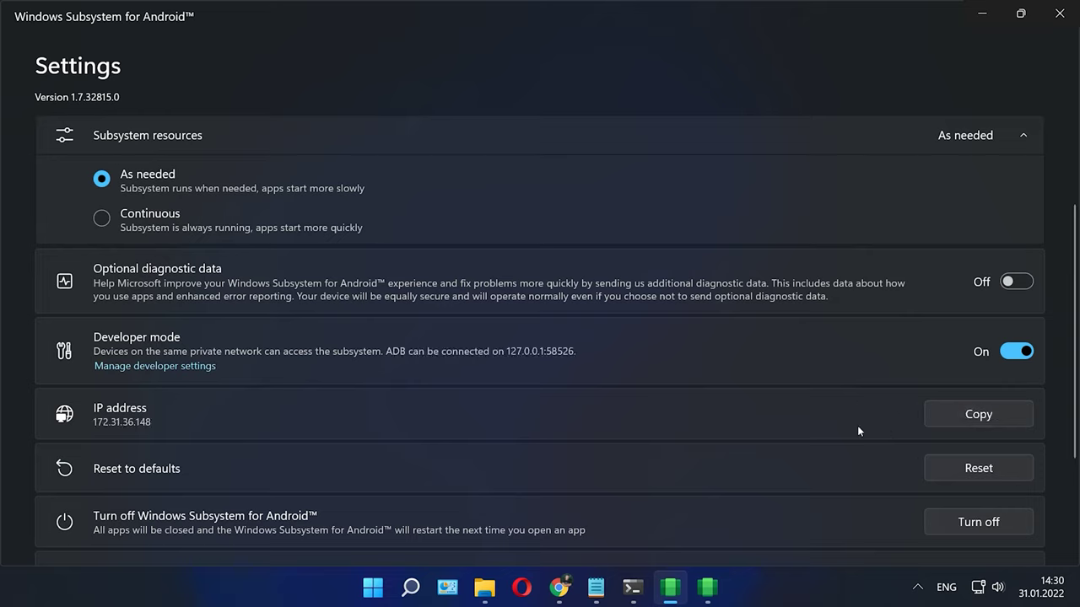
left_click(982, 418)
- Open the inner platform-tools folder of platform-tools_r32.0.0-windows in File Explorer and start Windows Terminal from there
left_click(478, 584)
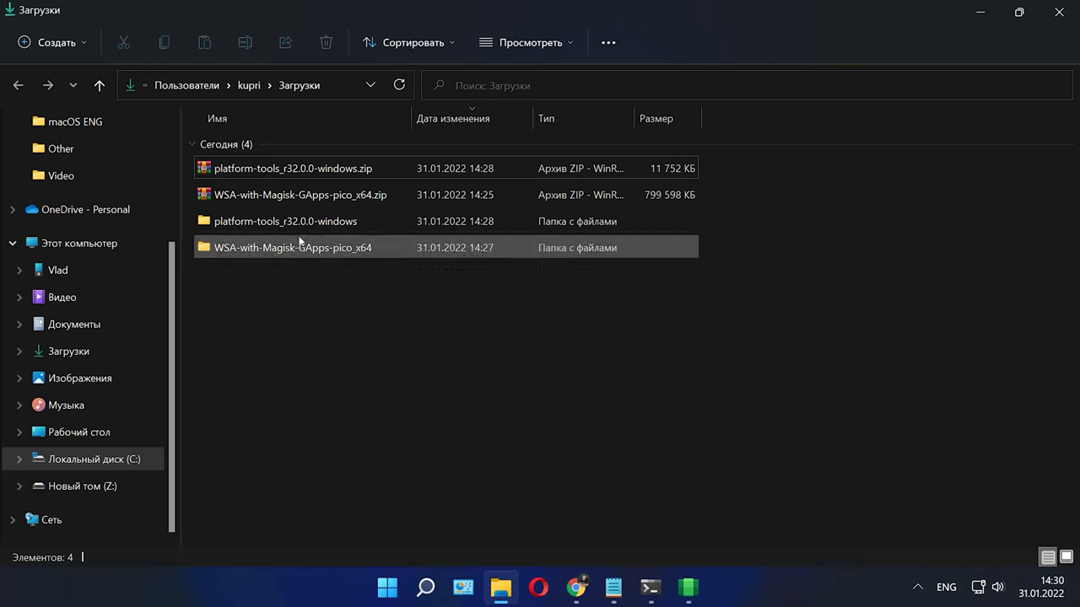
double_click(270, 223)
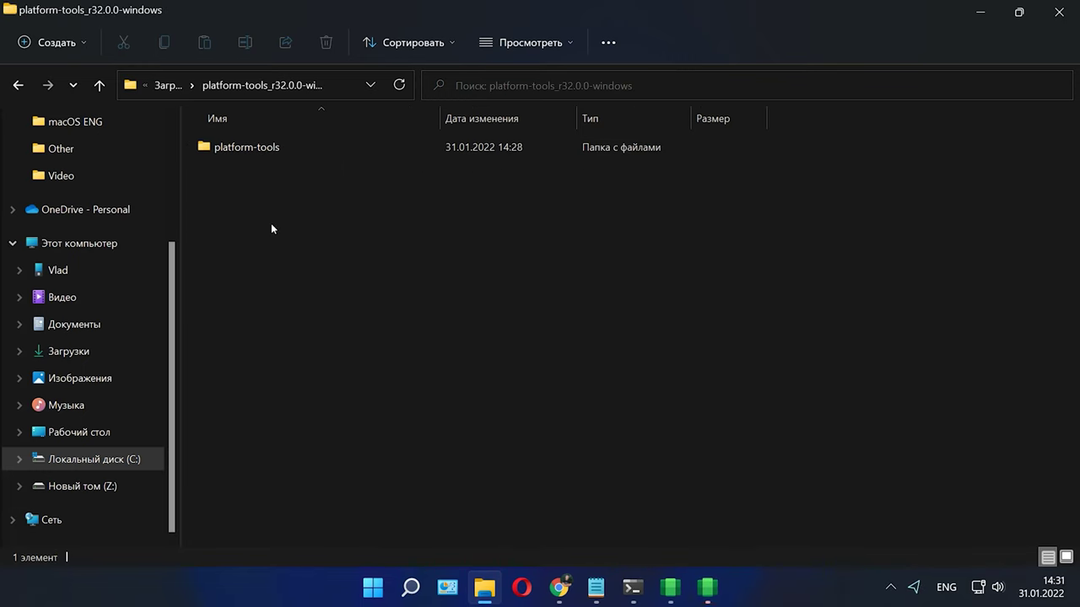
double_click(257, 150)
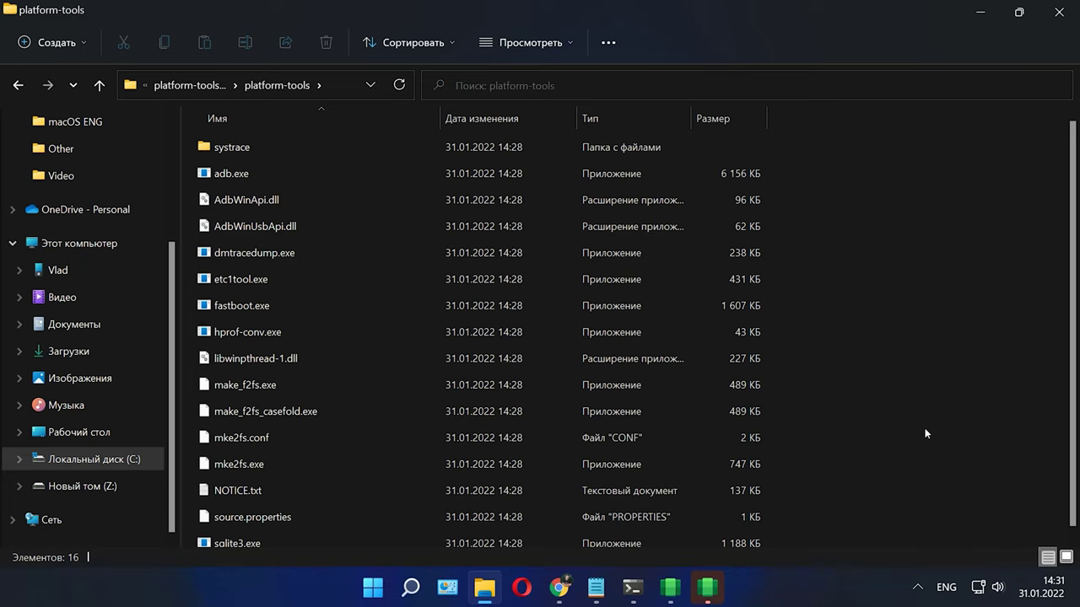
right_click(871, 464)
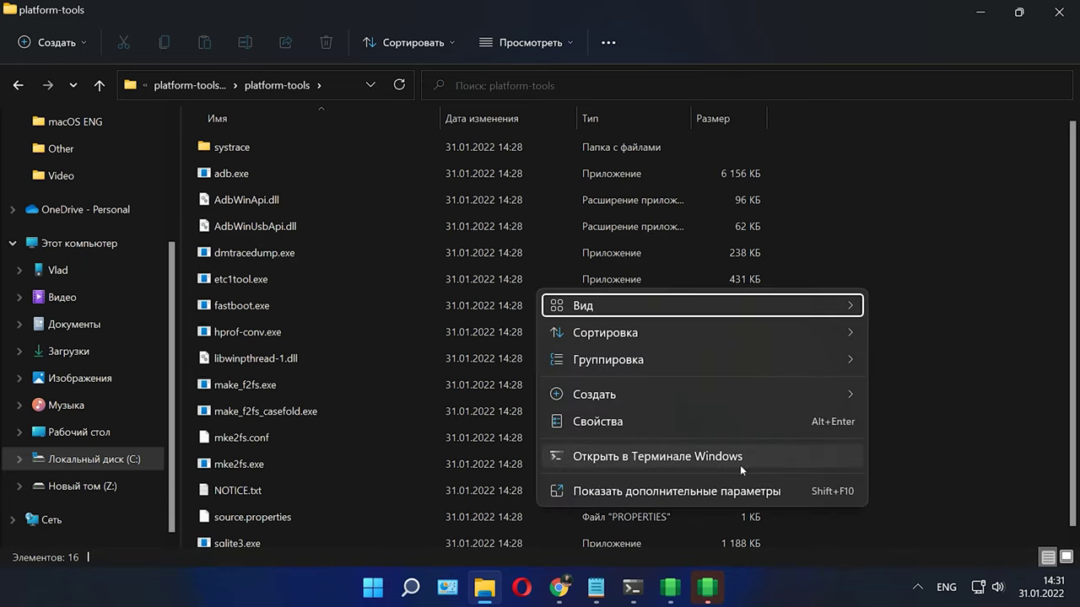
left_click(692, 458)
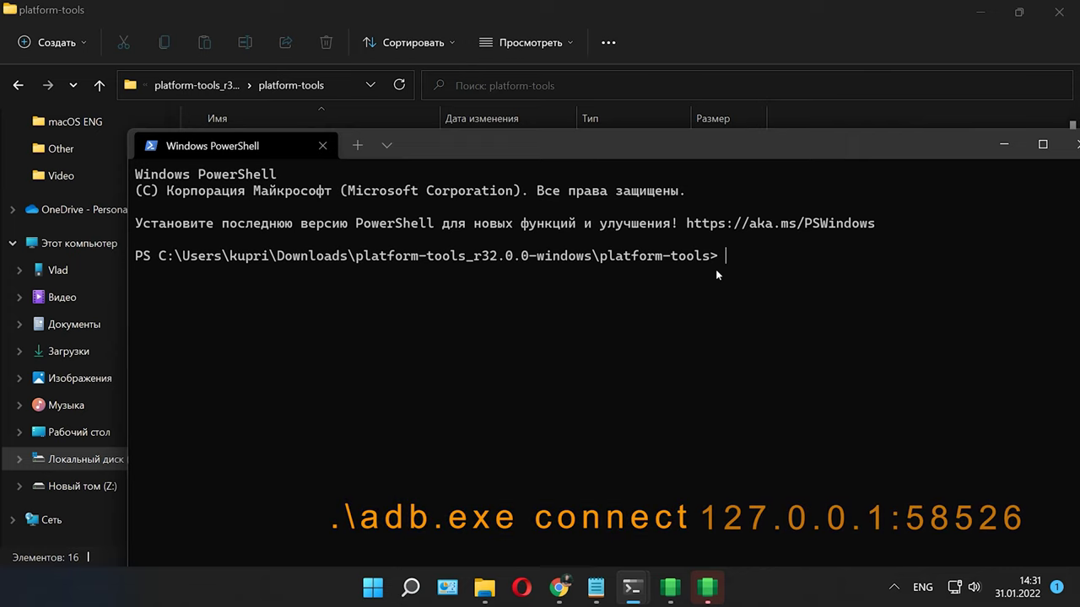
- Connect ADB to the subsystem by running .\adb.exe connect 127.0.0.1:58526 in PowerShell
key("ctrl+v")
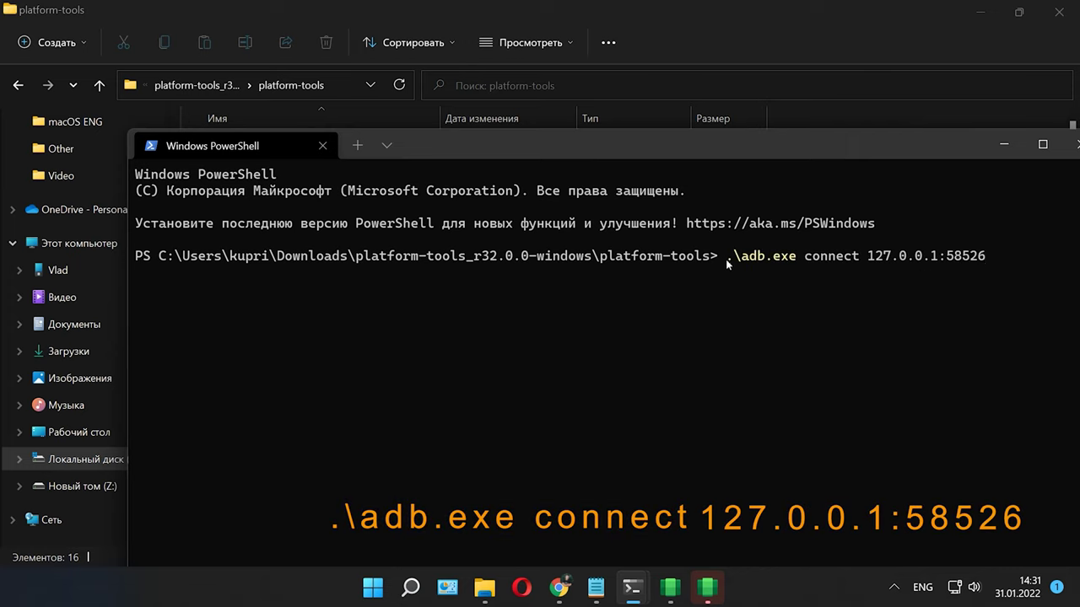
left_click_drag(727, 263, 958, 264)
key("ctrl+c")
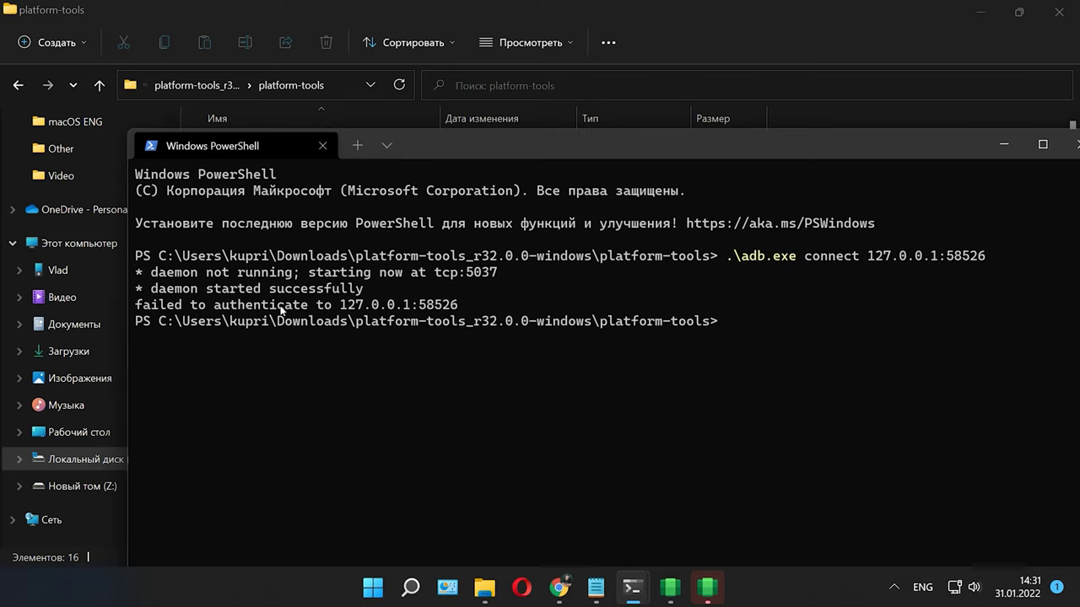
- List the attached devices by copying .\adb.exe devices from the text notes and running it in PowerShell
left_click(595, 588)
left_click_drag(172, 154, 43, 155)
left_click(1019, 59)
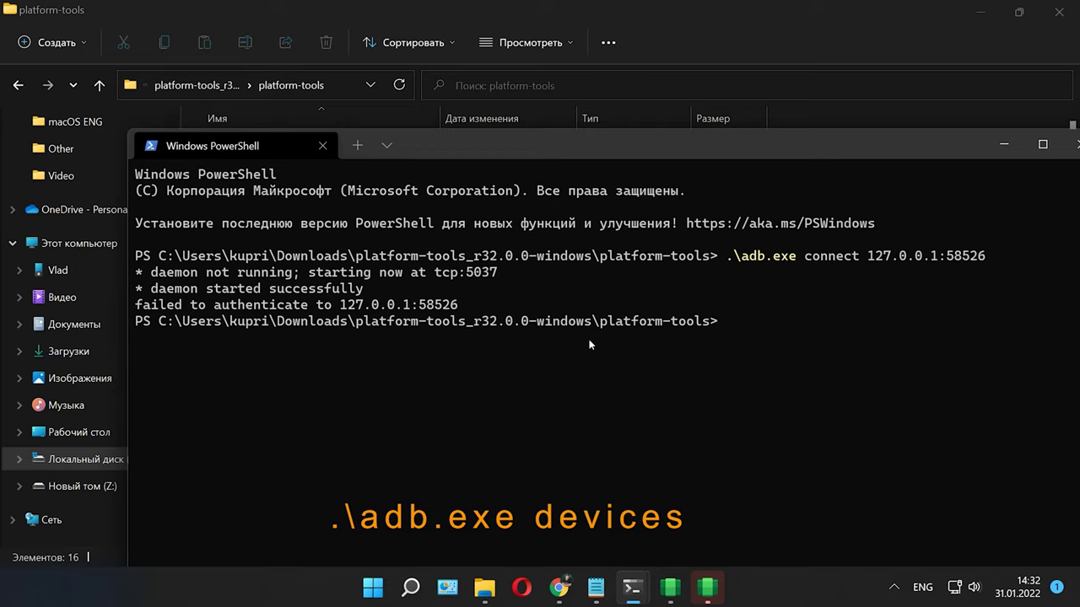
key("ctrl+v")
key("Return")
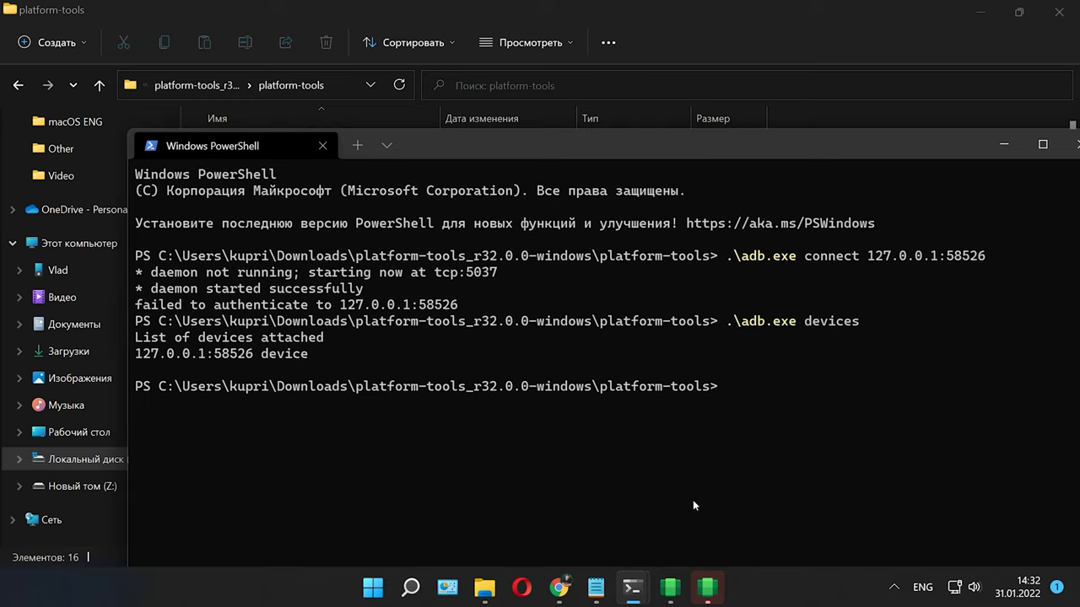
- Copy .\adb.exe shell from the text notes and run it in PowerShell to open the Android shell
left_click(595, 588)
left_click_drag(156, 183, 45, 185)
key("ctrl+c")
left_click(1028, 59)
key("ctrl+v")
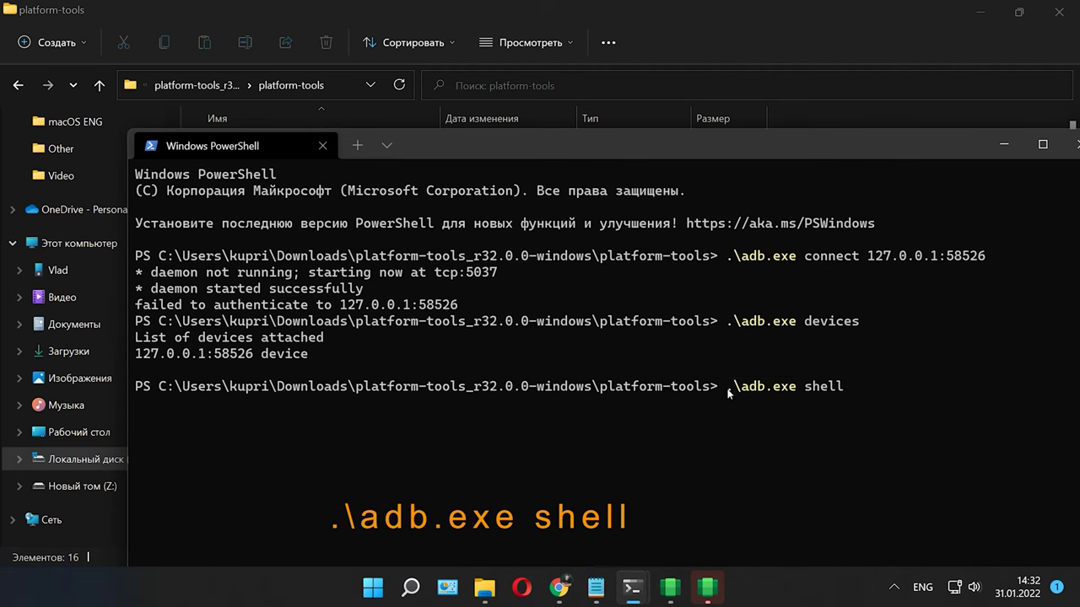
left_click_drag(729, 393, 838, 393)
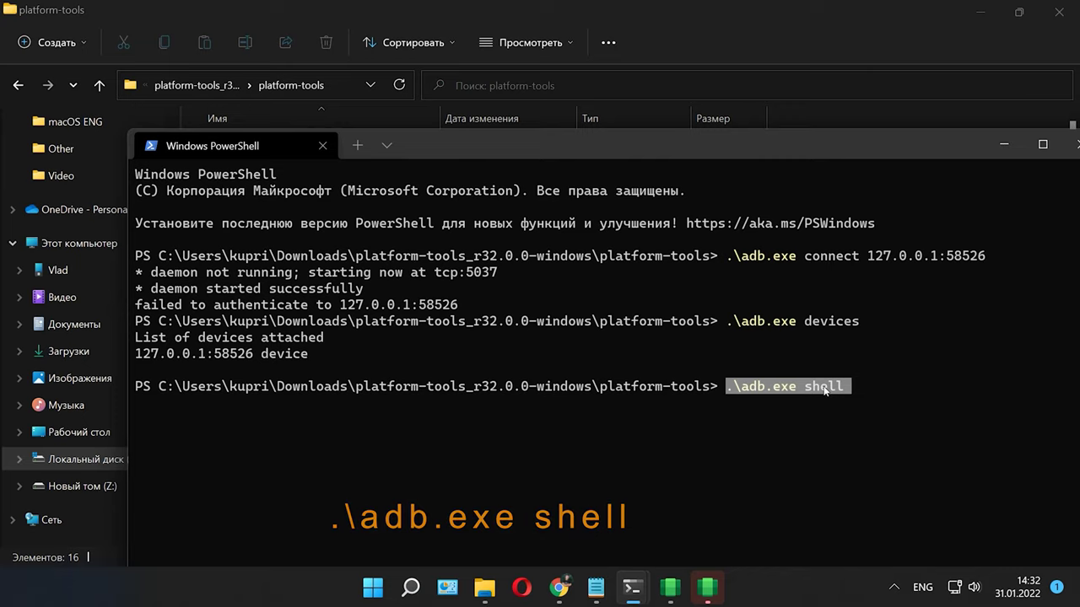
key("Return")
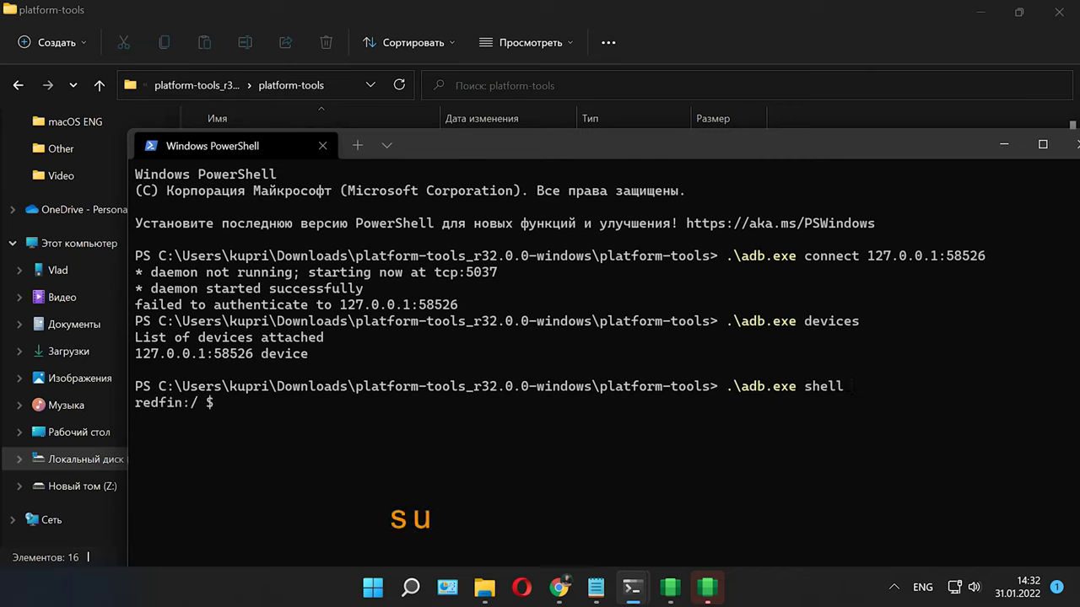
- Enter su in the Android shell, followed by setenforce 0
left_click_drag(214, 407, 243, 411)
left_click(247, 410)
key("Return")
type("seten")
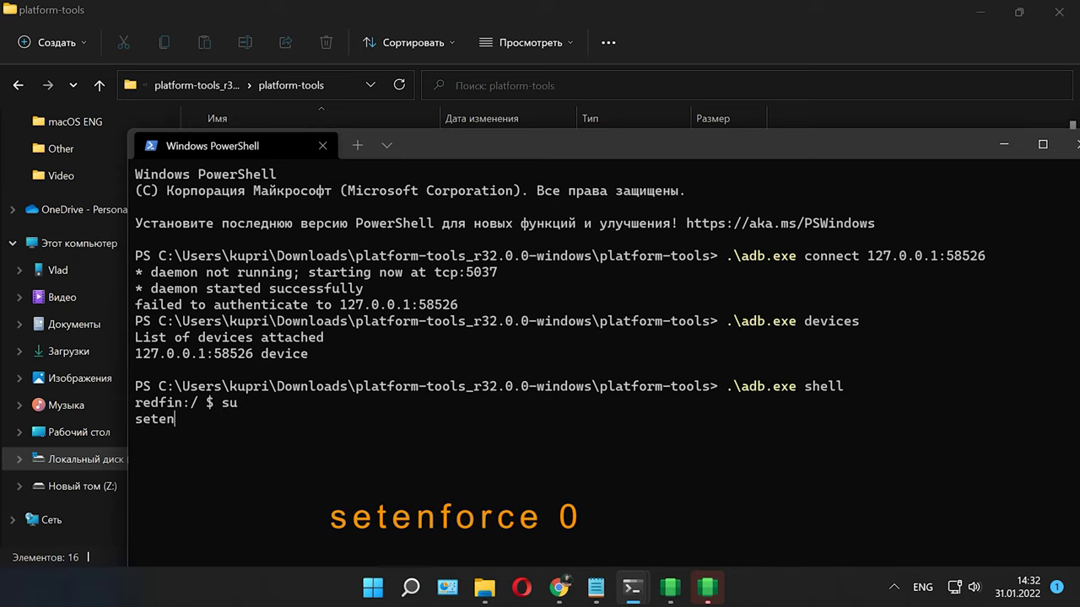
type("for")
left_click_drag(246, 419, 136, 425)
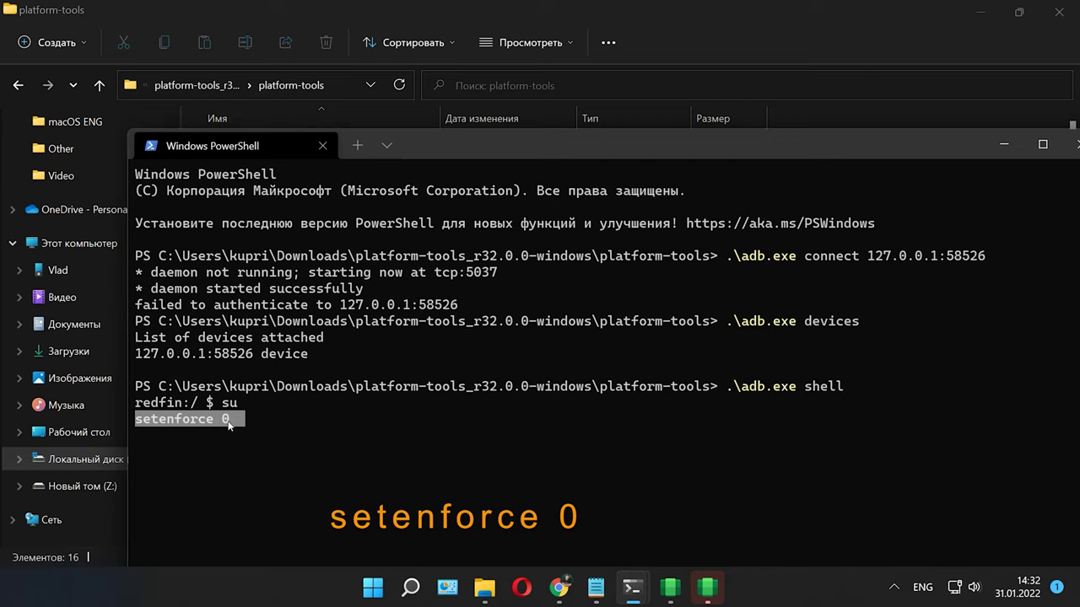
left_click(270, 425)
key("Return")
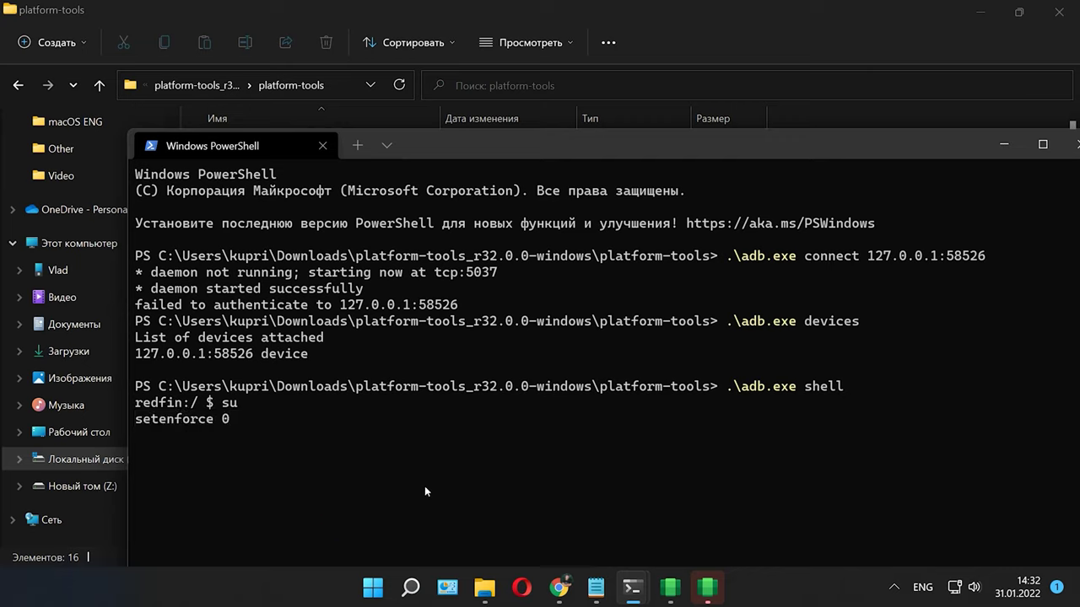
- Launch Play Маркет in a maximized window and start signing in to the Google account
left_click(372, 588)
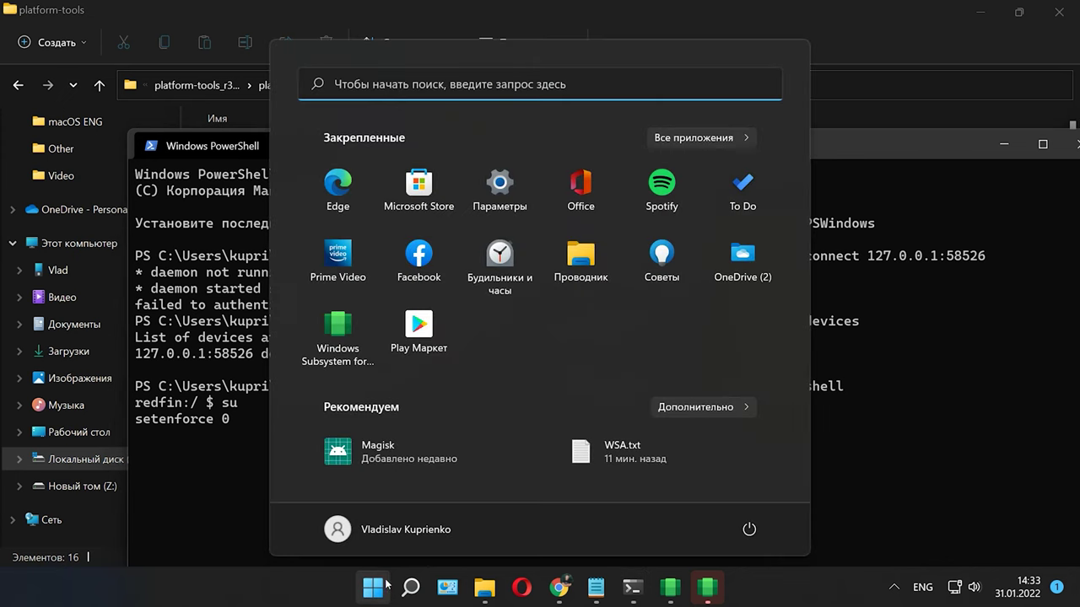
left_click(419, 329)
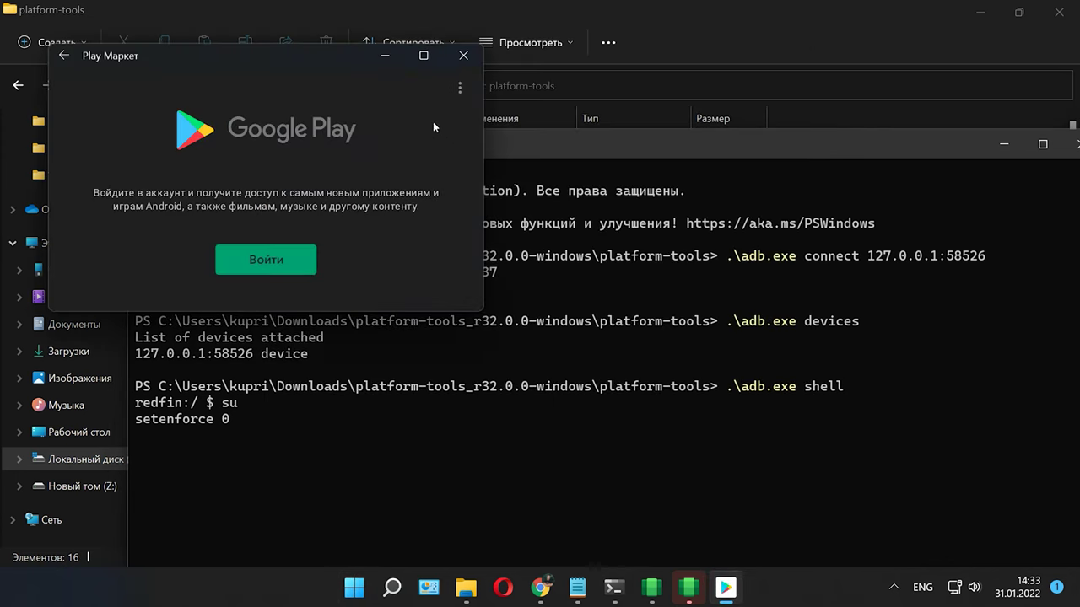
left_click(424, 57)
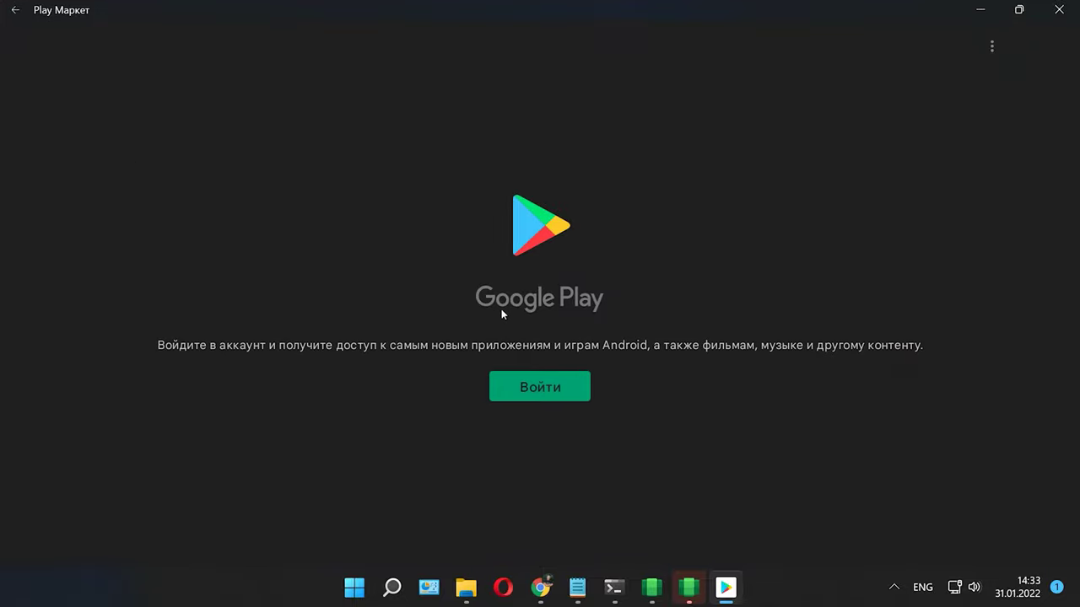
left_click(542, 391)
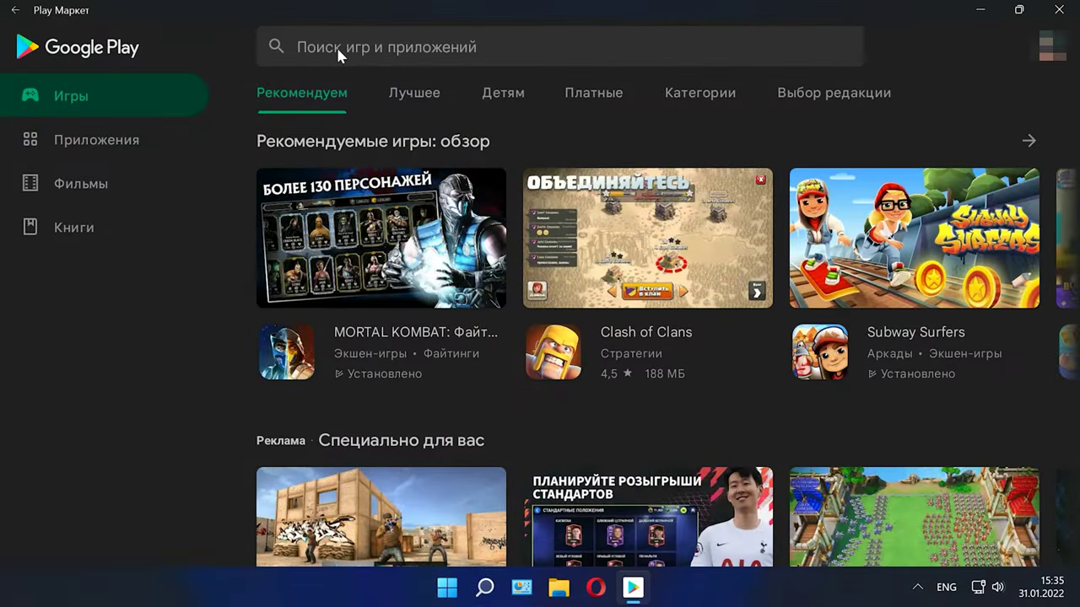
- Find YouTube in Google Play using the youtube suggestion, and install and open the app
left_click(336, 47)
type("you")
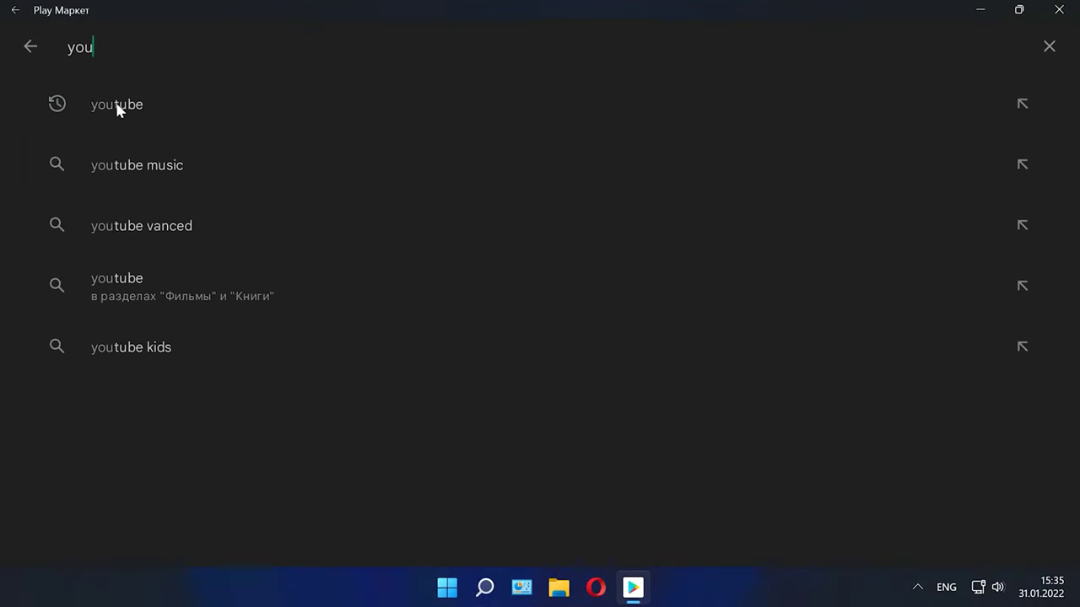
left_click(119, 106)
left_click(906, 125)
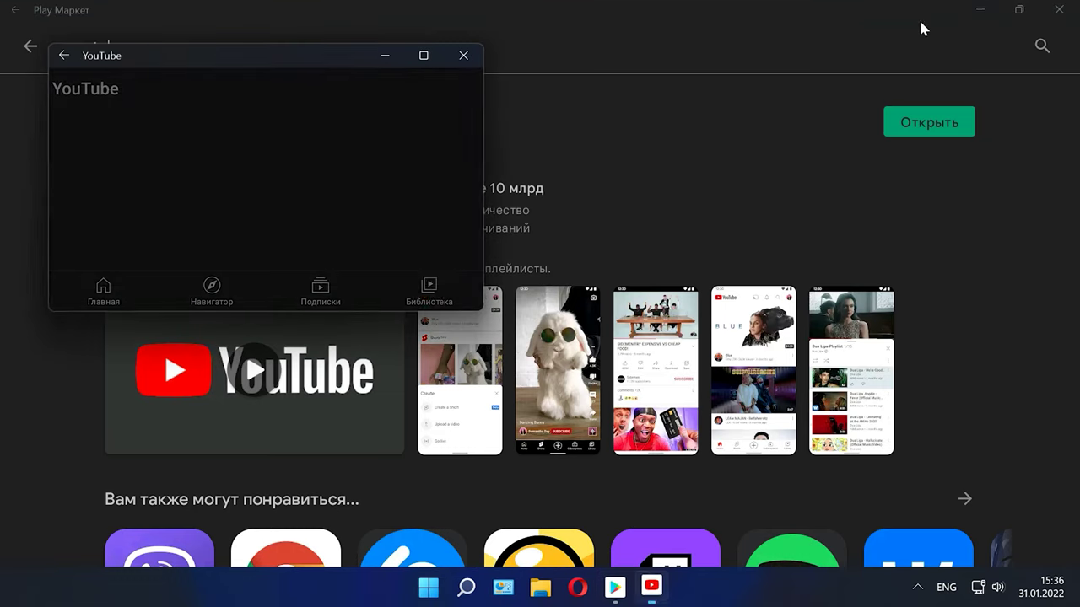
- Browse several short videos in the YouTube app, close it and return to the Google Play home page
scroll(186, 348, "down", 1)
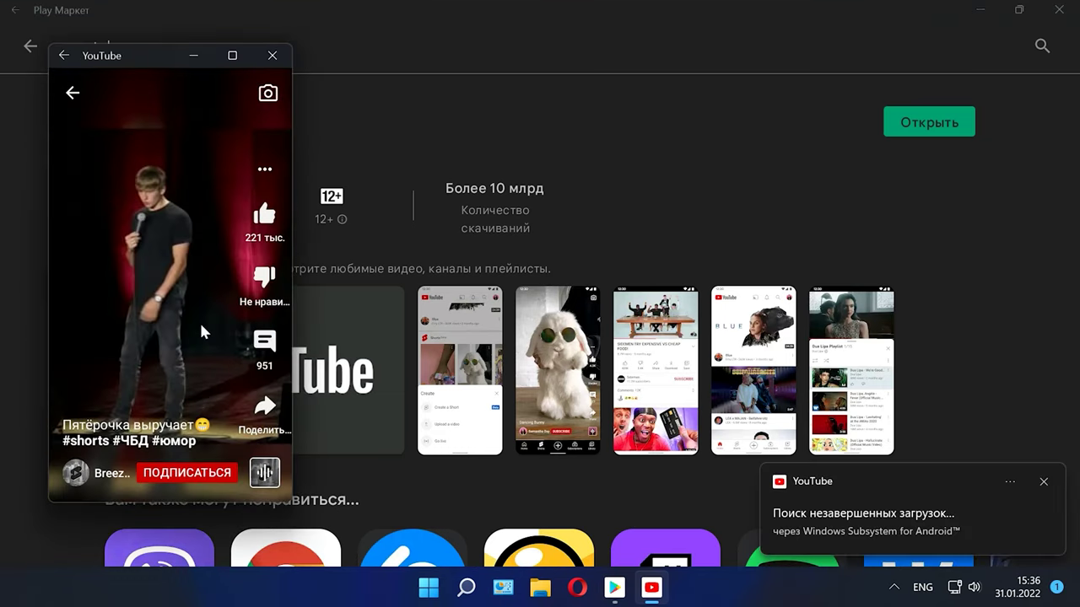
scroll(161, 337, "down", 1)
scroll(190, 349, "down", 1)
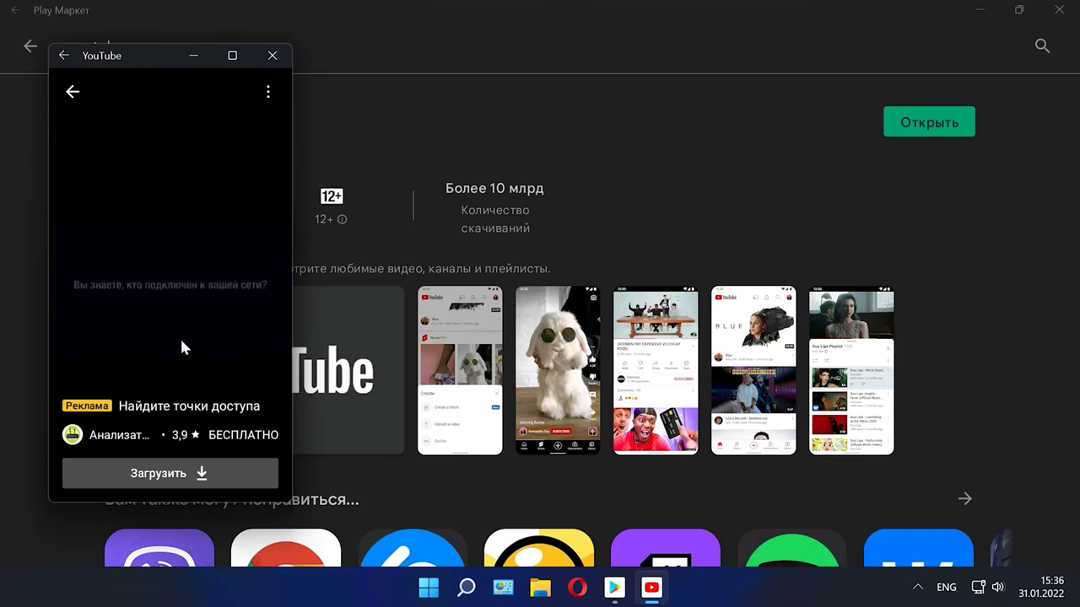
scroll(180, 334, "down", 1)
left_click(273, 56)
left_click(32, 45)
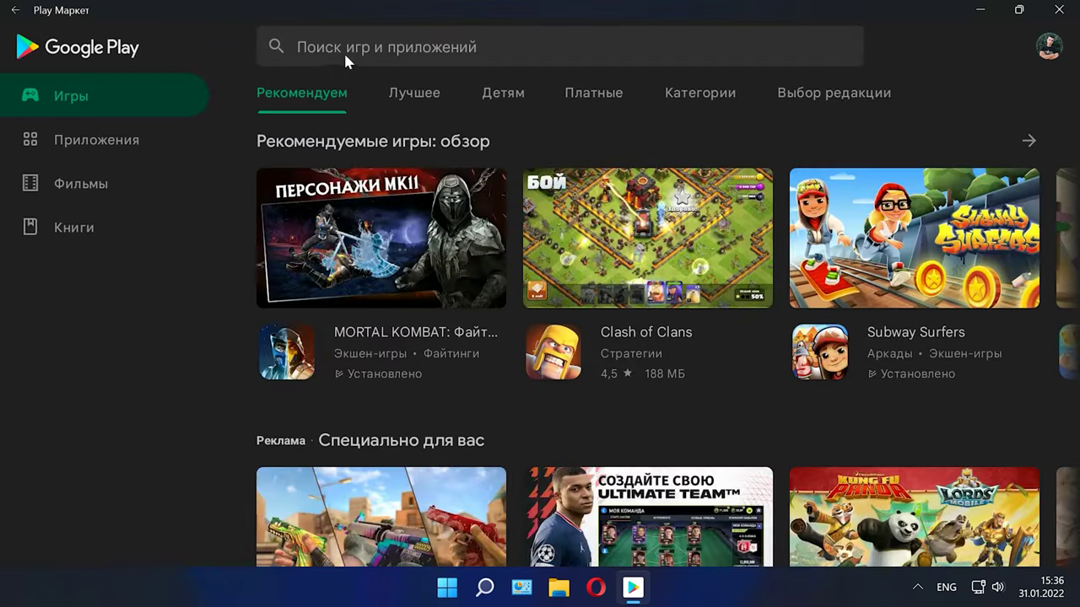
- Search Google Play for tik tok, and install and open TikTok Lite
left_click(344, 49)
type("tik tok")
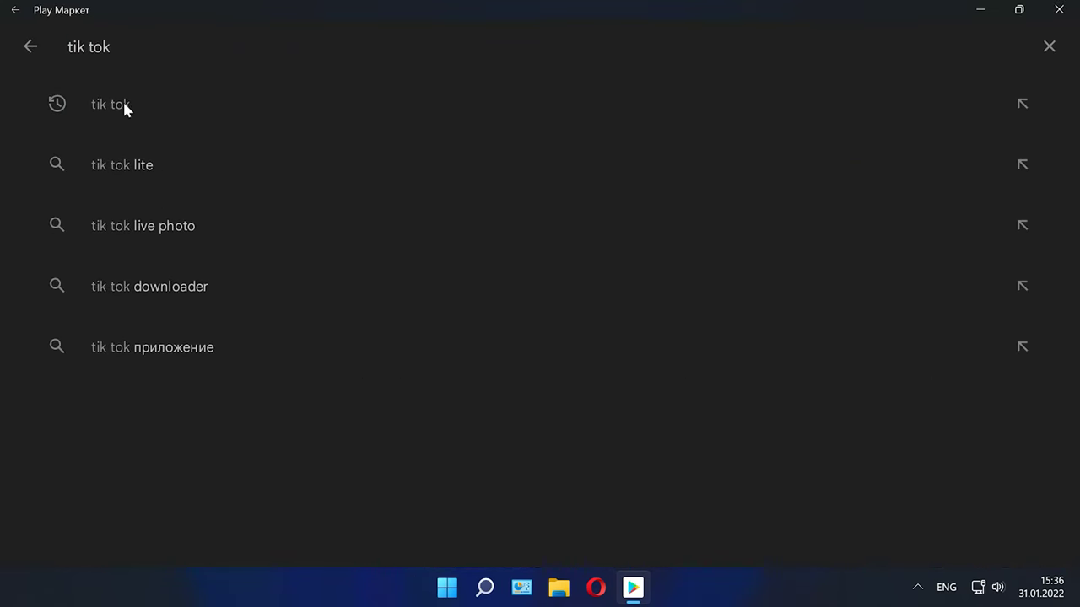
left_click(150, 104)
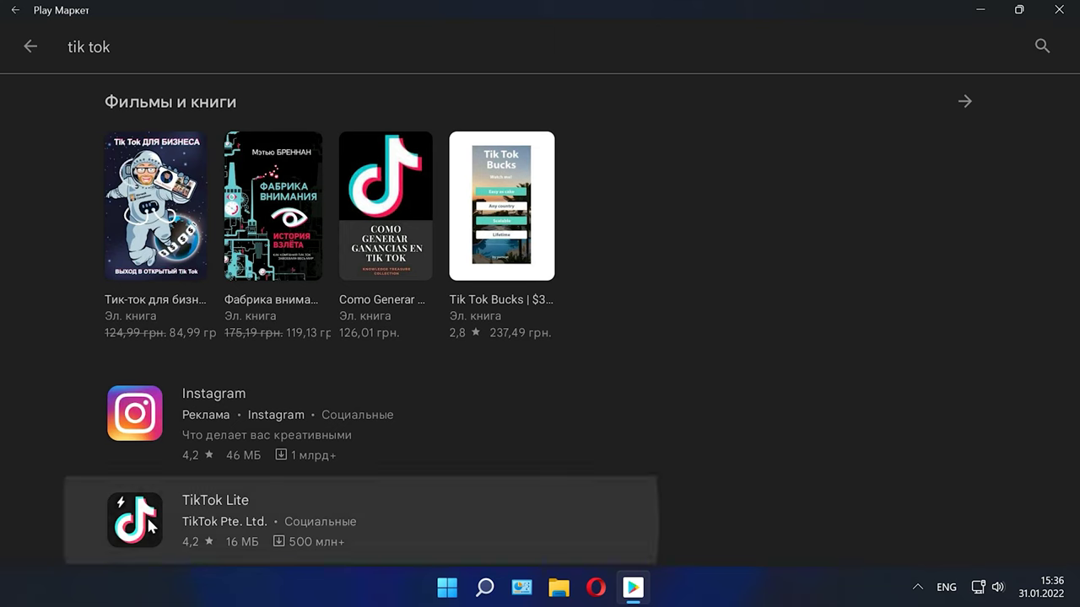
left_click(149, 510)
left_click(818, 125)
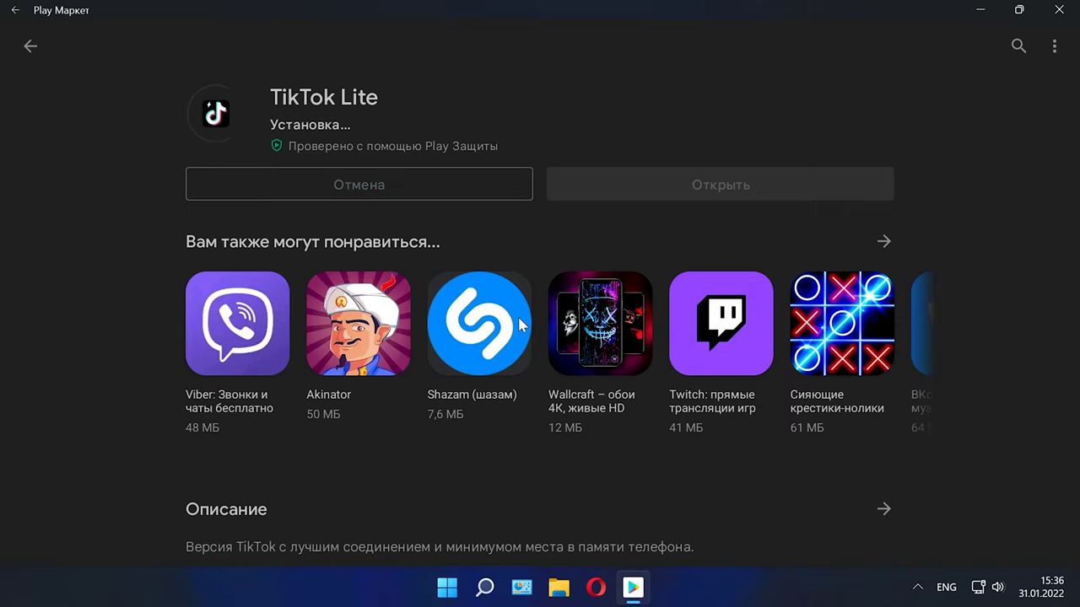
left_click(730, 182)
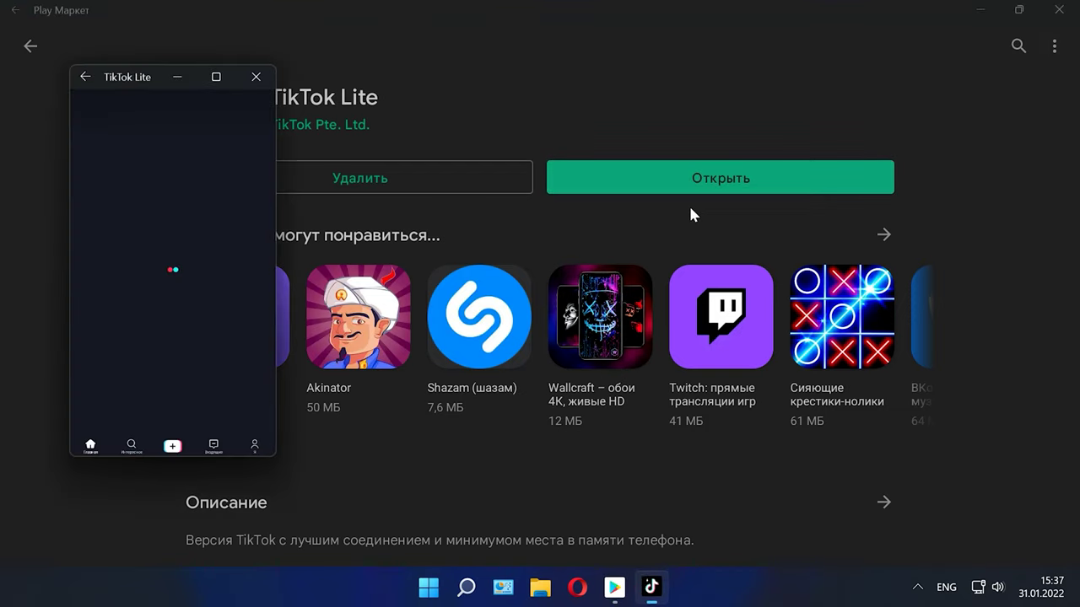